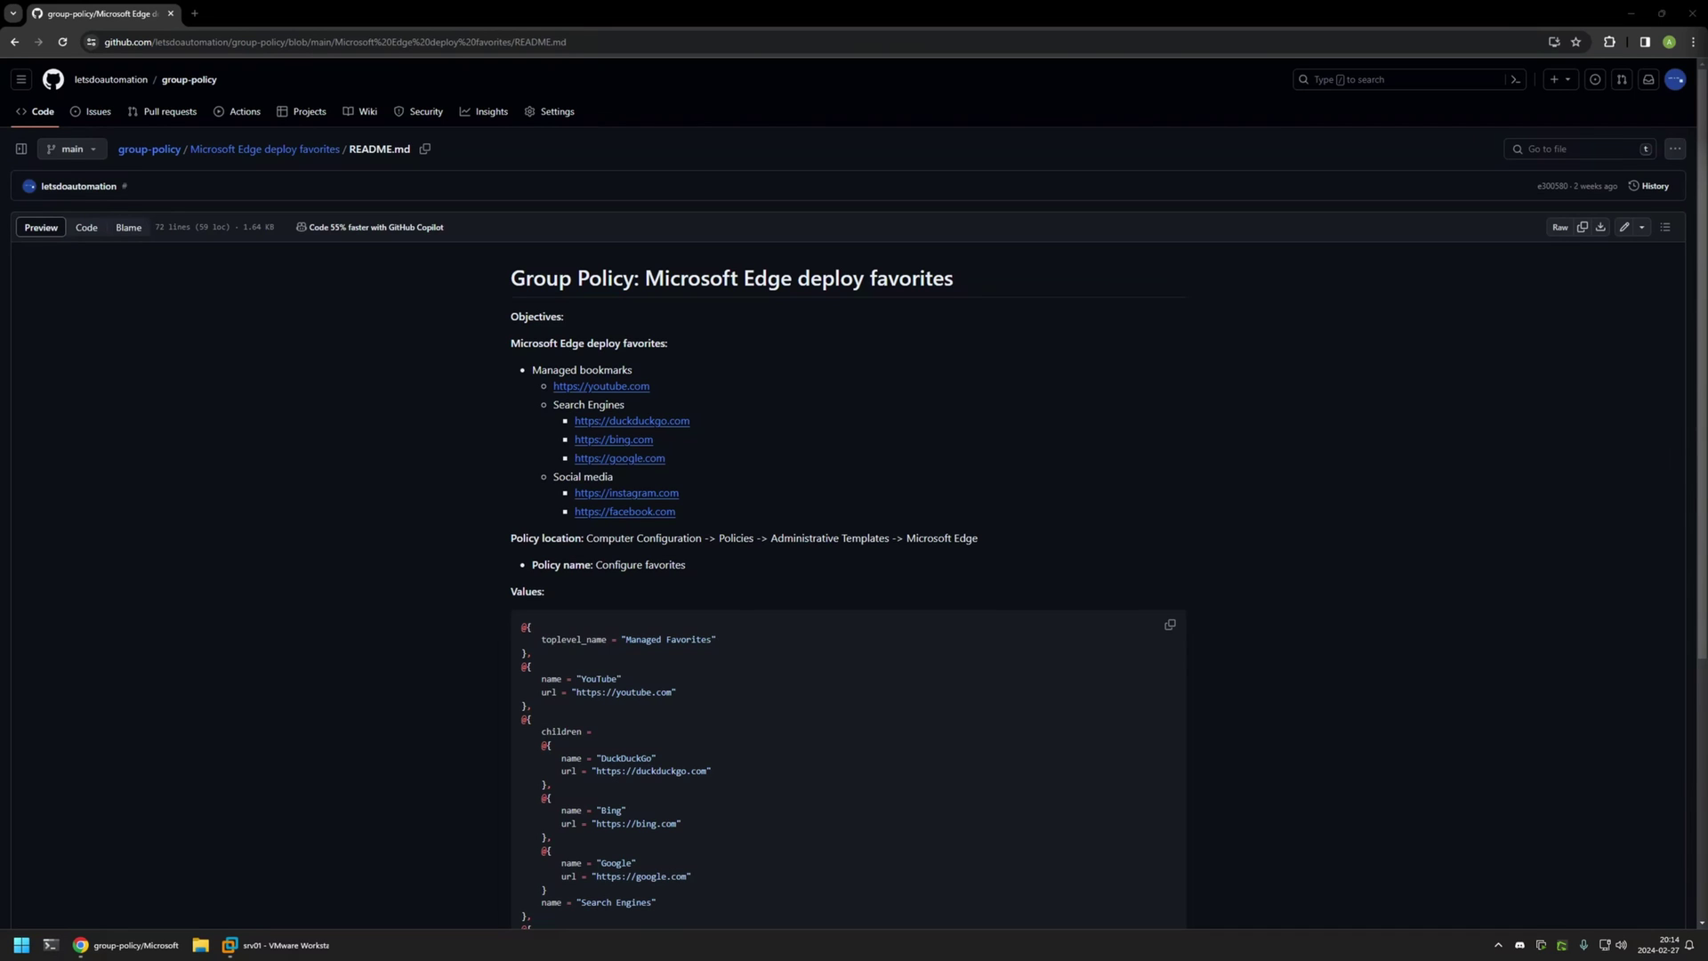
Review the README's related videos, Windows server setup links and Group Policy ADMX video link
{"action": "scroll", "coordinate": [1162, 343], "scroll_direction": "down", "scroll_amount": 4}
{"action": "left_click_drag", "start_coordinate": [844, 871], "coordinate": [505, 736]}
{"action": "left_click", "coordinate": [647, 740]}
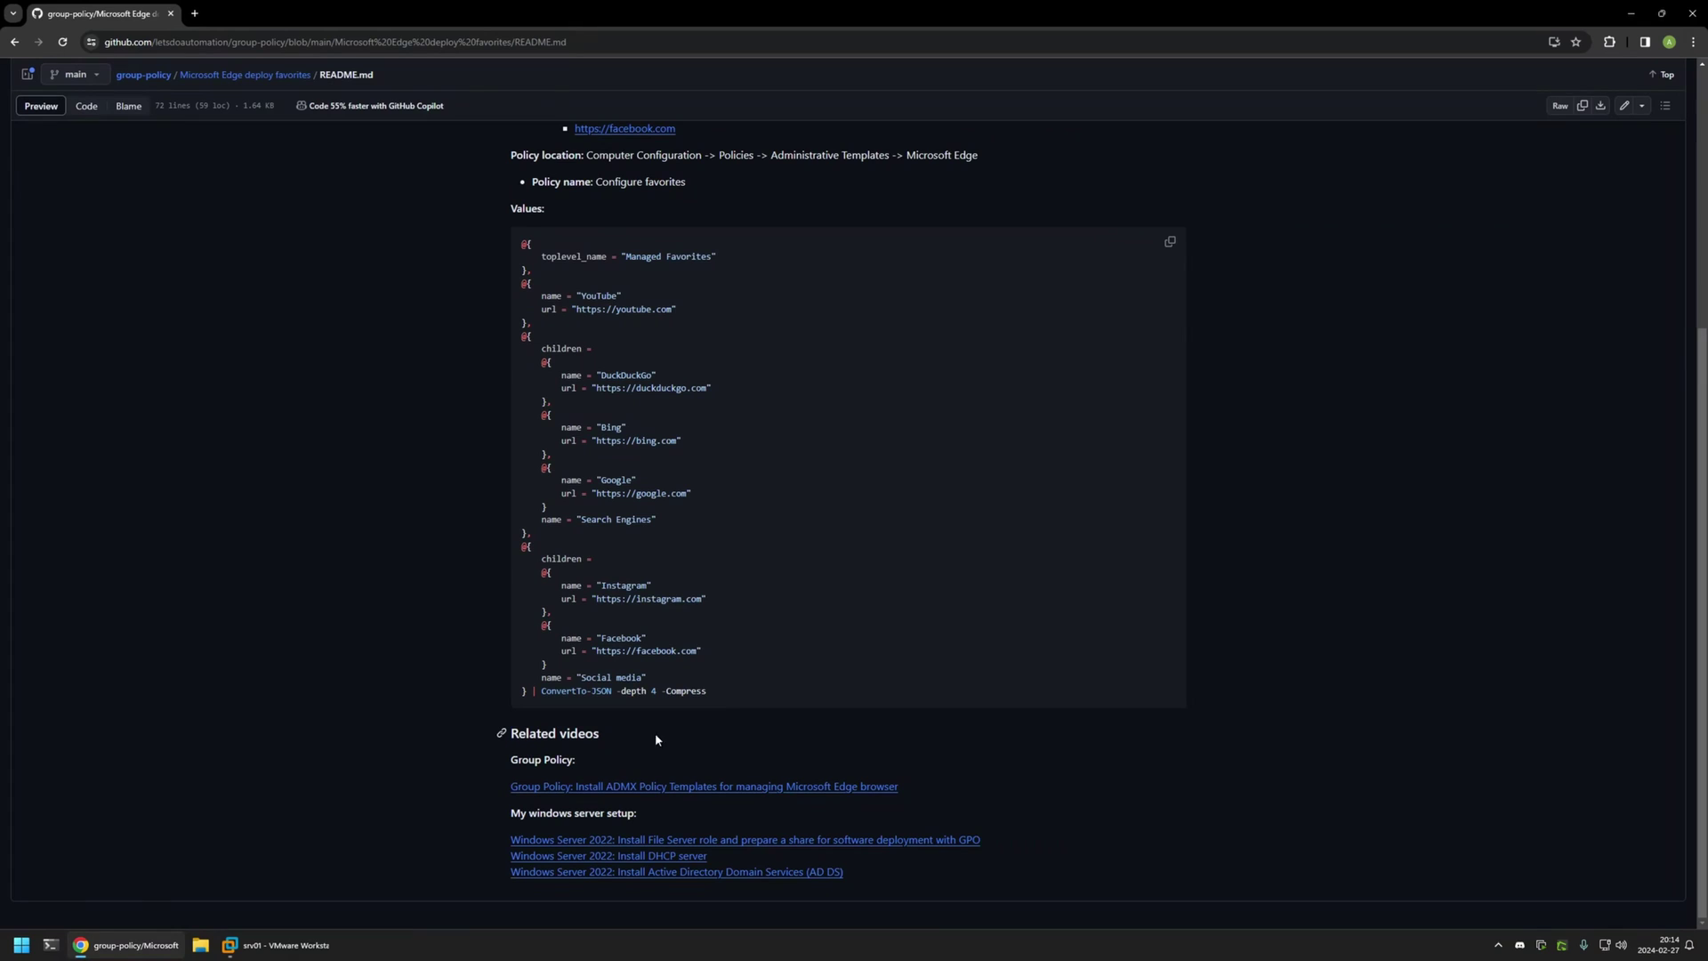
{"action": "left_click_drag", "start_coordinate": [871, 877], "coordinate": [489, 825]}
{"action": "left_click", "coordinate": [675, 813]}
{"action": "left_click_drag", "start_coordinate": [932, 803], "coordinate": [845, 738]}
{"action": "scroll", "coordinate": [1012, 745], "scroll_direction": "up", "scroll_amount": 5}
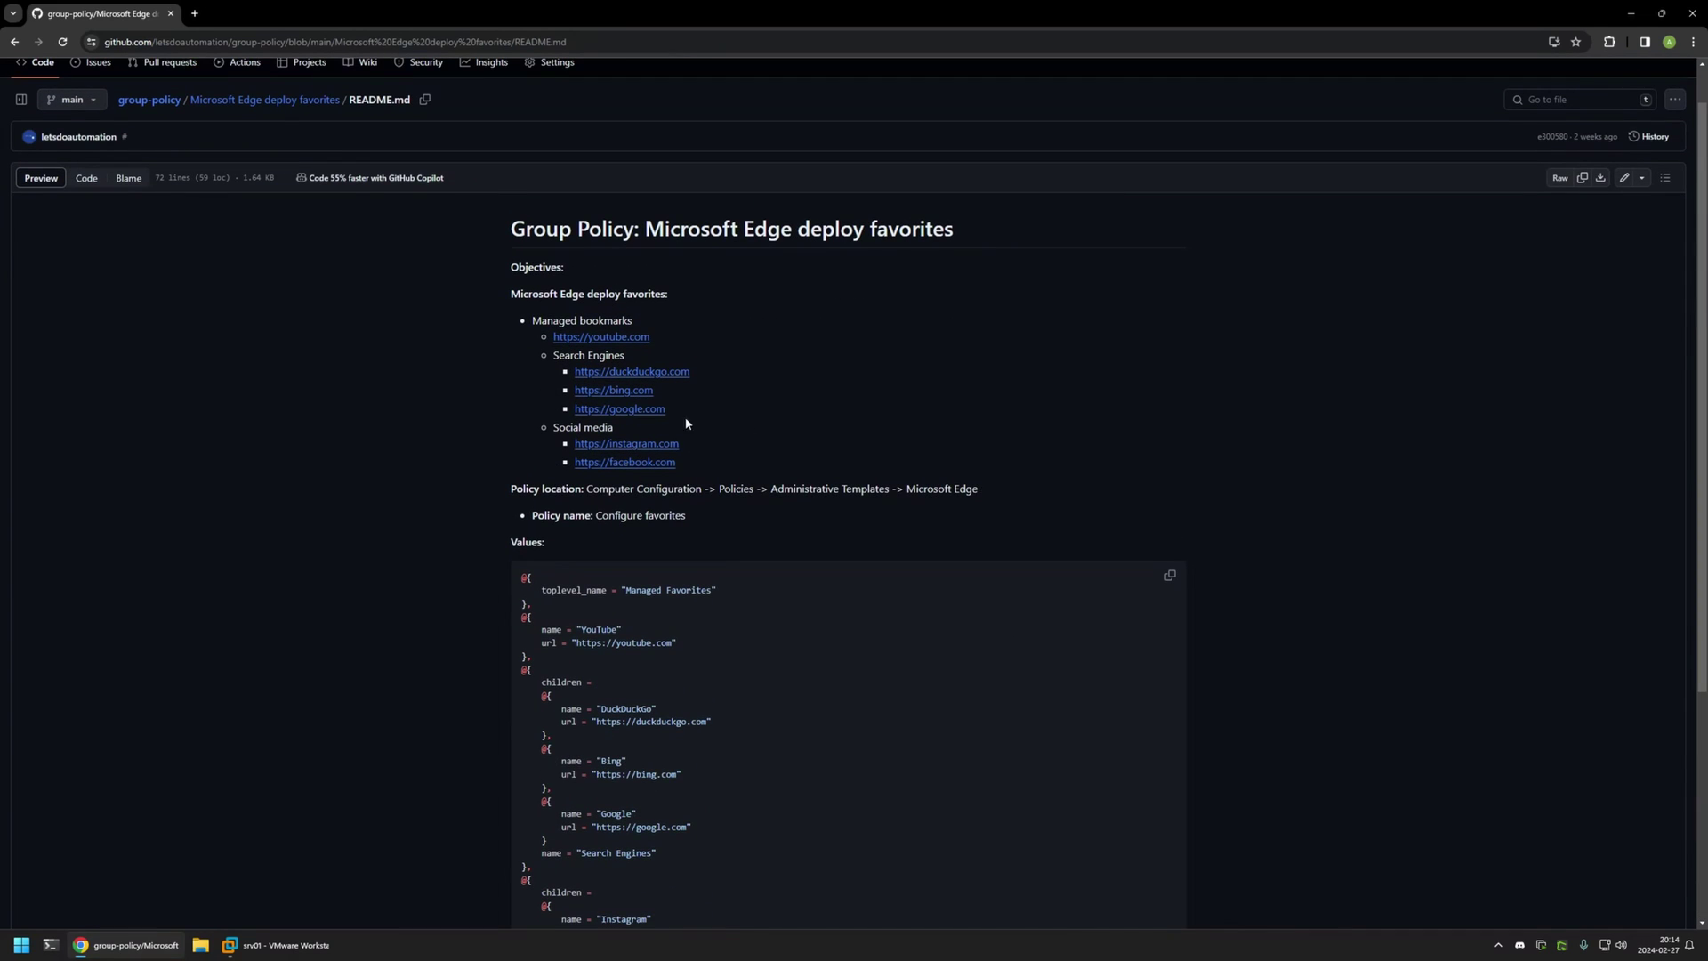
Go over the favorites to deploy (youtube.com, three search engines, instagram, facebook), then switch to the server VM
{"action": "left_click_drag", "start_coordinate": [726, 474], "coordinate": [486, 276]}
{"action": "left_click", "coordinate": [623, 334]}
{"action": "left_click_drag", "start_coordinate": [663, 336], "coordinate": [549, 337]}
{"action": "left_click", "coordinate": [605, 359]}
{"action": "left_click_drag", "start_coordinate": [552, 362], "coordinate": [624, 360]}
{"action": "left_click_drag", "start_coordinate": [683, 407], "coordinate": [574, 366]}
{"action": "left_click", "coordinate": [635, 429]}
{"action": "left_click_drag", "start_coordinate": [681, 465], "coordinate": [573, 438]}
{"action": "left_click", "coordinate": [681, 464]}
{"action": "left_click", "coordinate": [278, 944]}
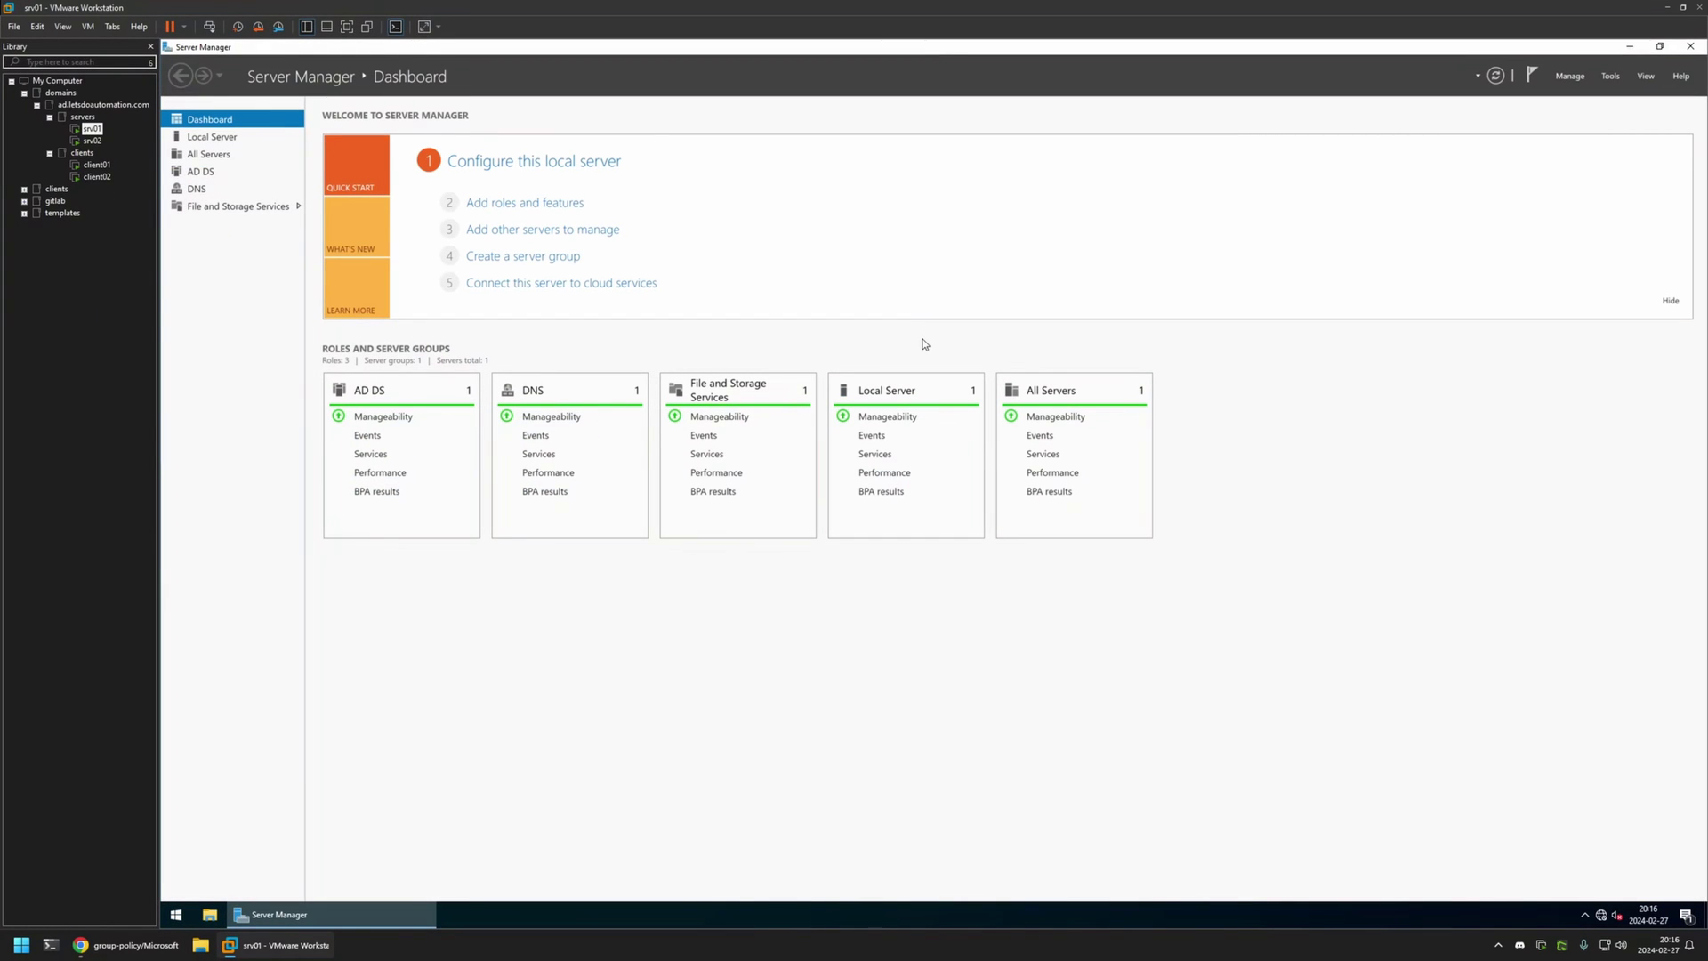
Launch Group Policy Management from Server Manager Tools, create a GPO named 'edge settings' and select it
{"action": "left_click", "coordinate": [1610, 76]}
{"action": "left_click", "coordinate": [1592, 274]}
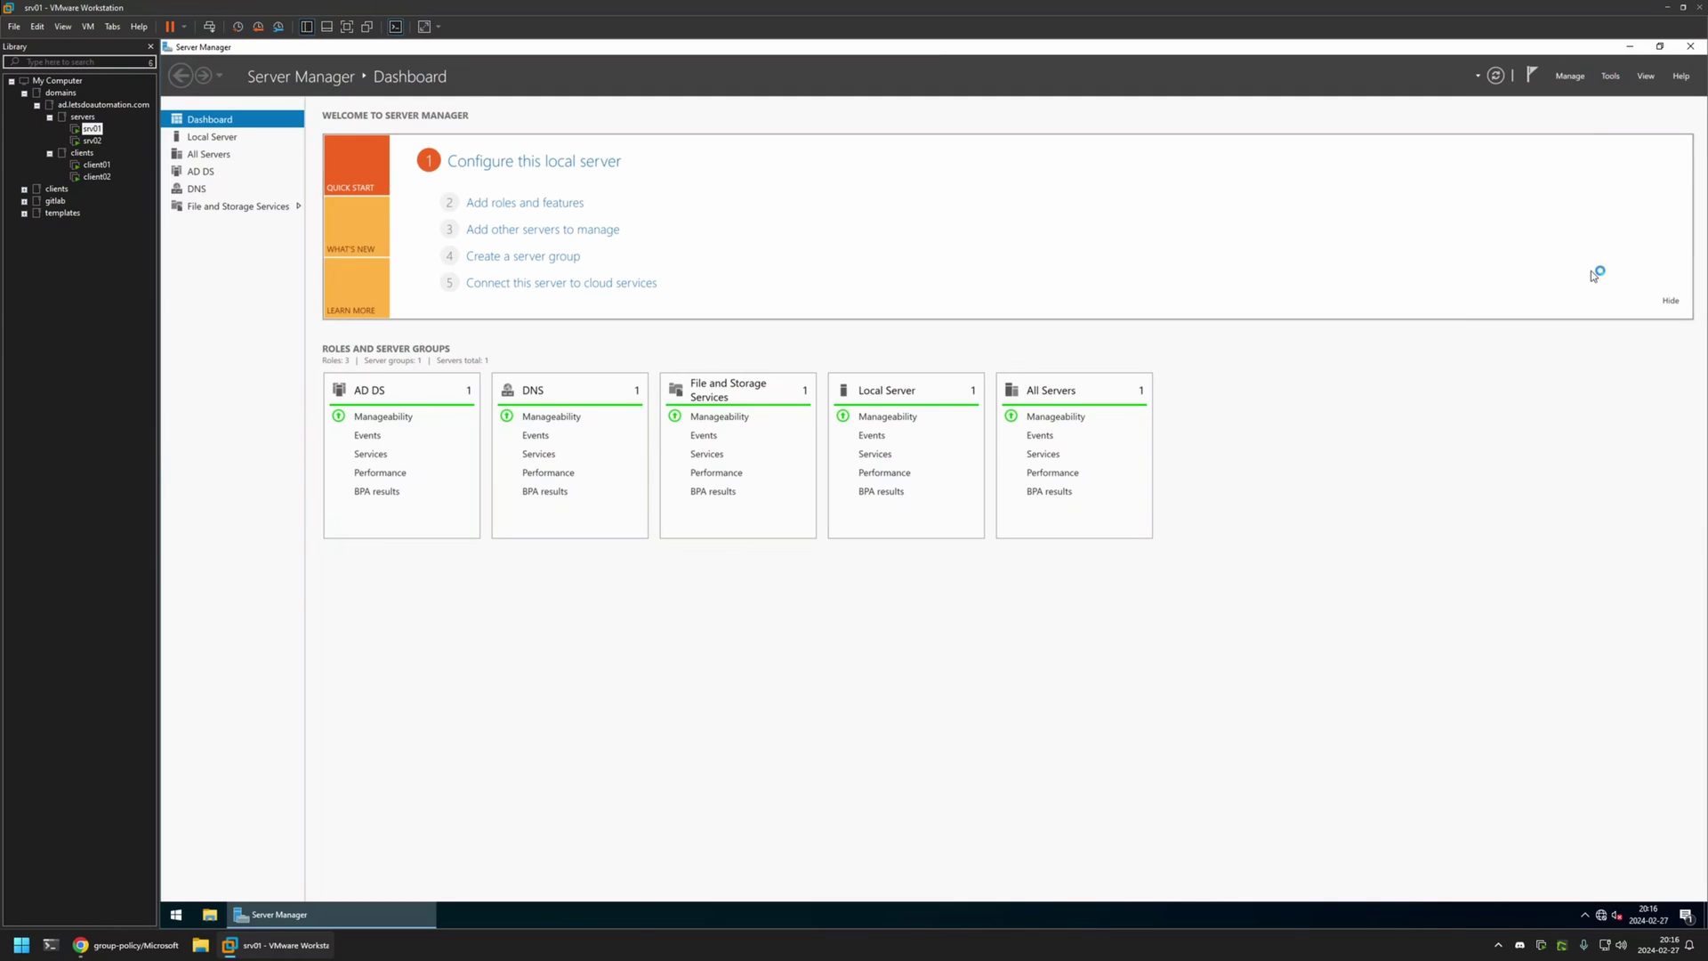
{"action": "right_click", "coordinate": [257, 269]}
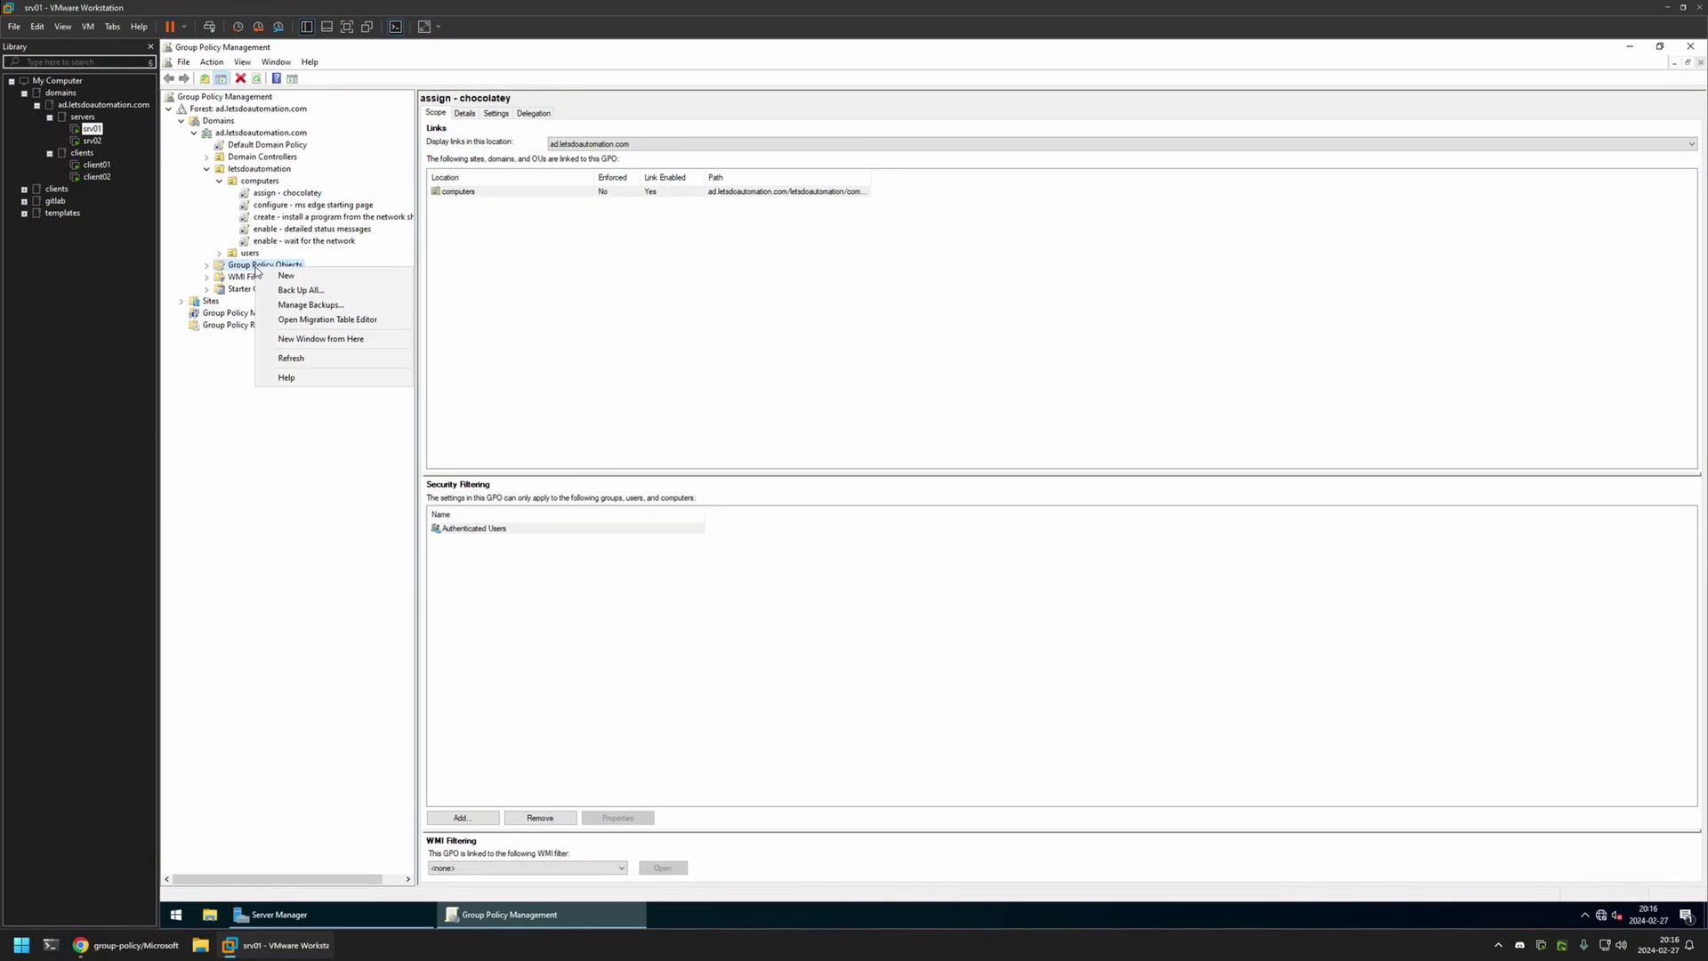
{"action": "left_click", "coordinate": [285, 276]}
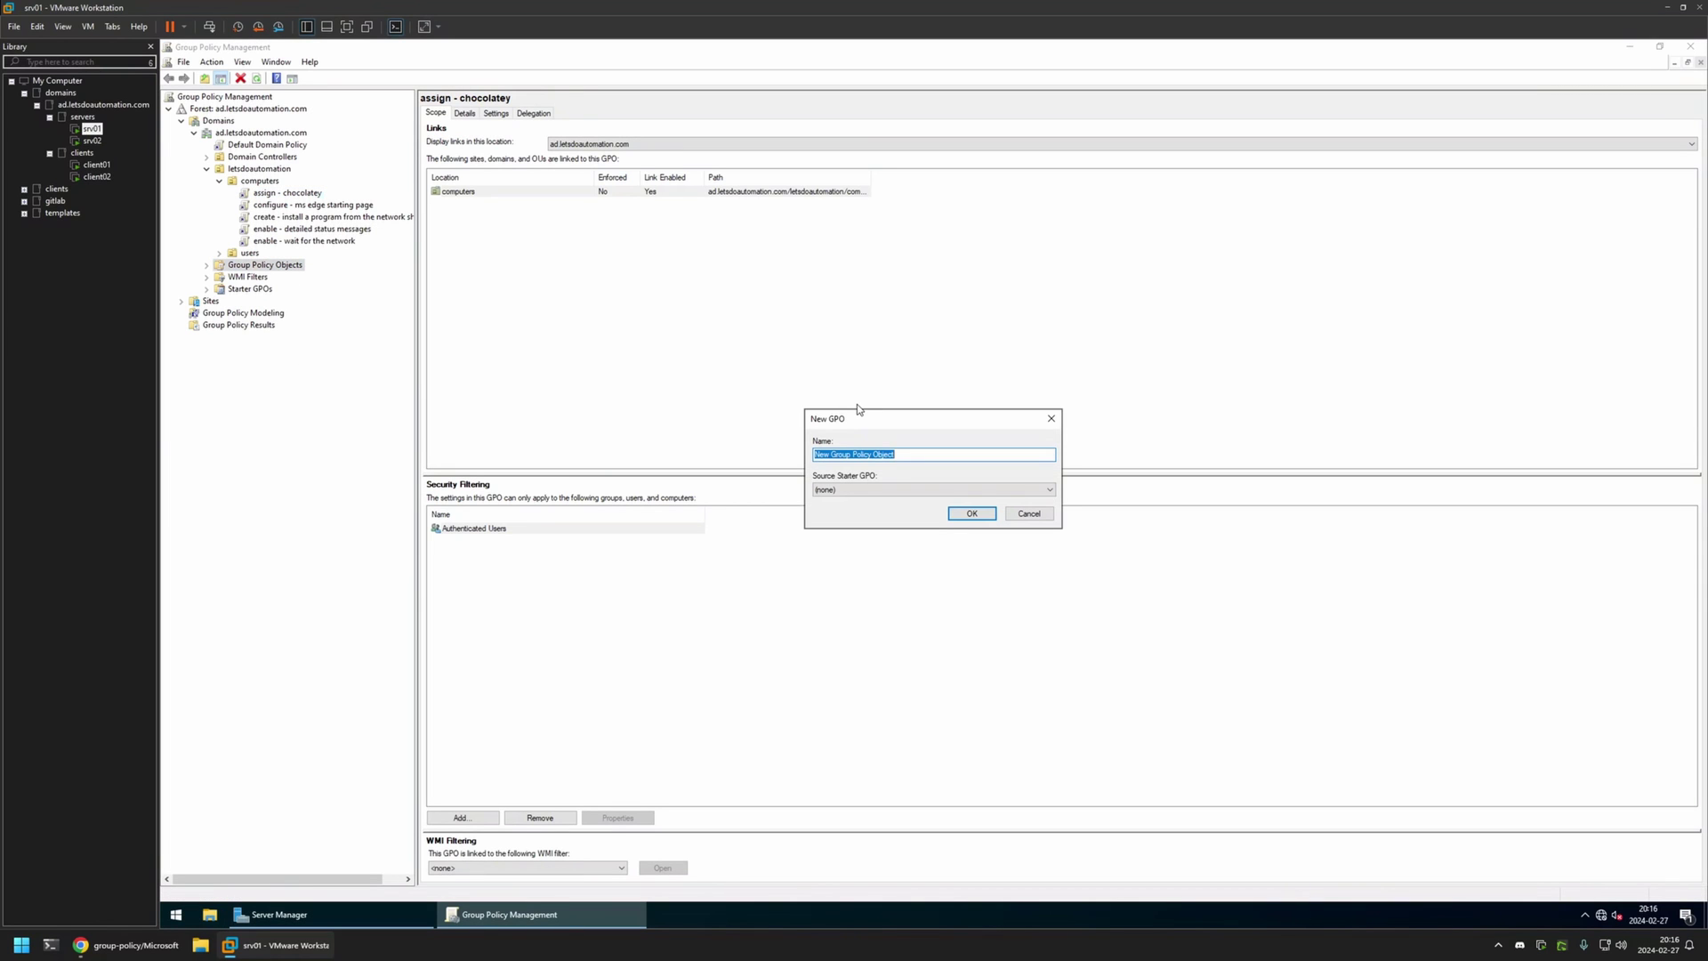
{"action": "type", "text": "edge settings"}
{"action": "left_click", "coordinate": [965, 516]}
{"action": "left_click", "coordinate": [207, 265]}
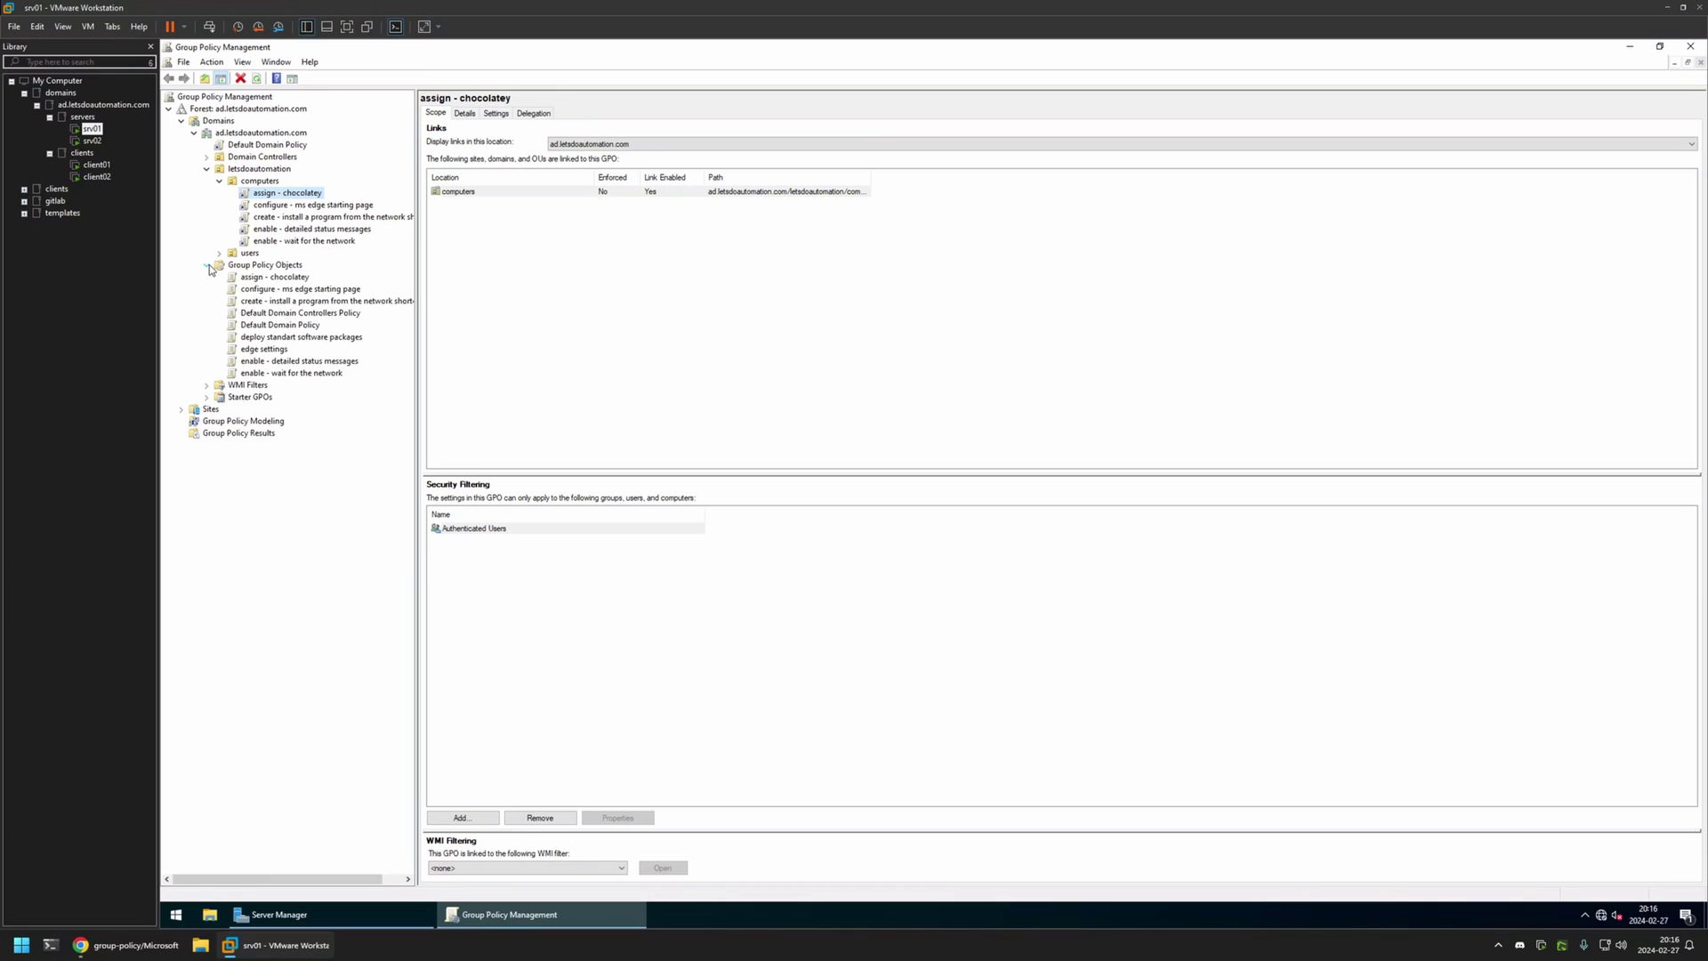
{"action": "left_click", "coordinate": [275, 350]}
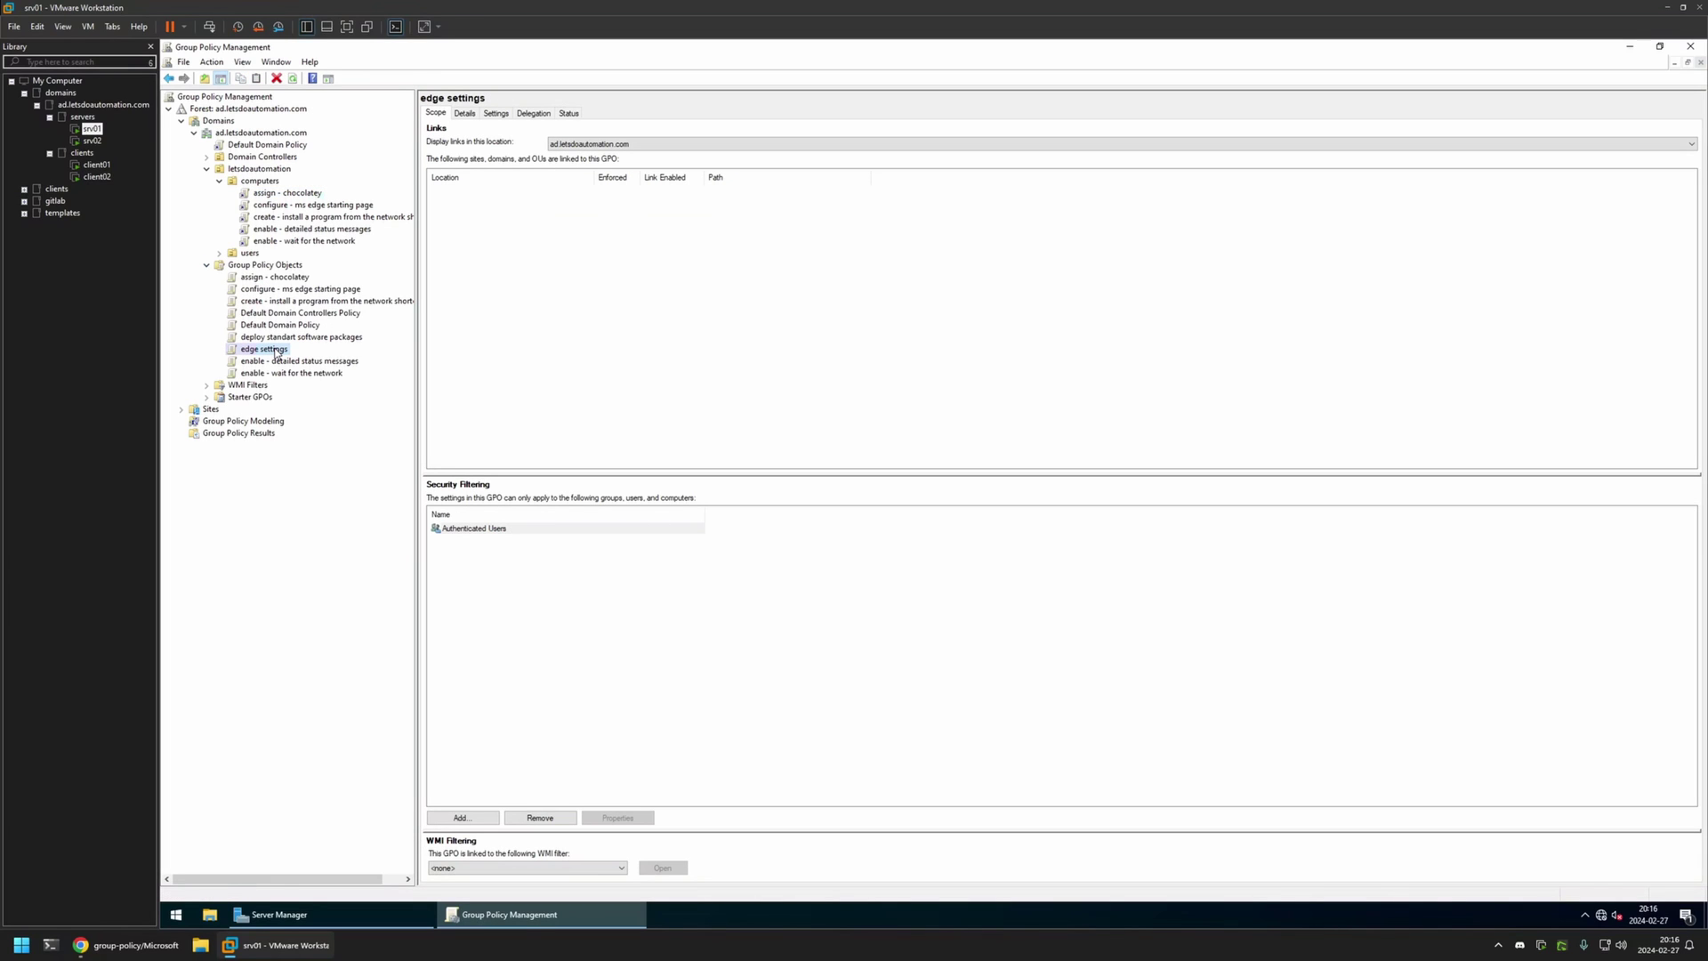
Open the edge settings GPO in the policy editor and widen its tree pane
{"action": "right_click", "coordinate": [276, 352]}
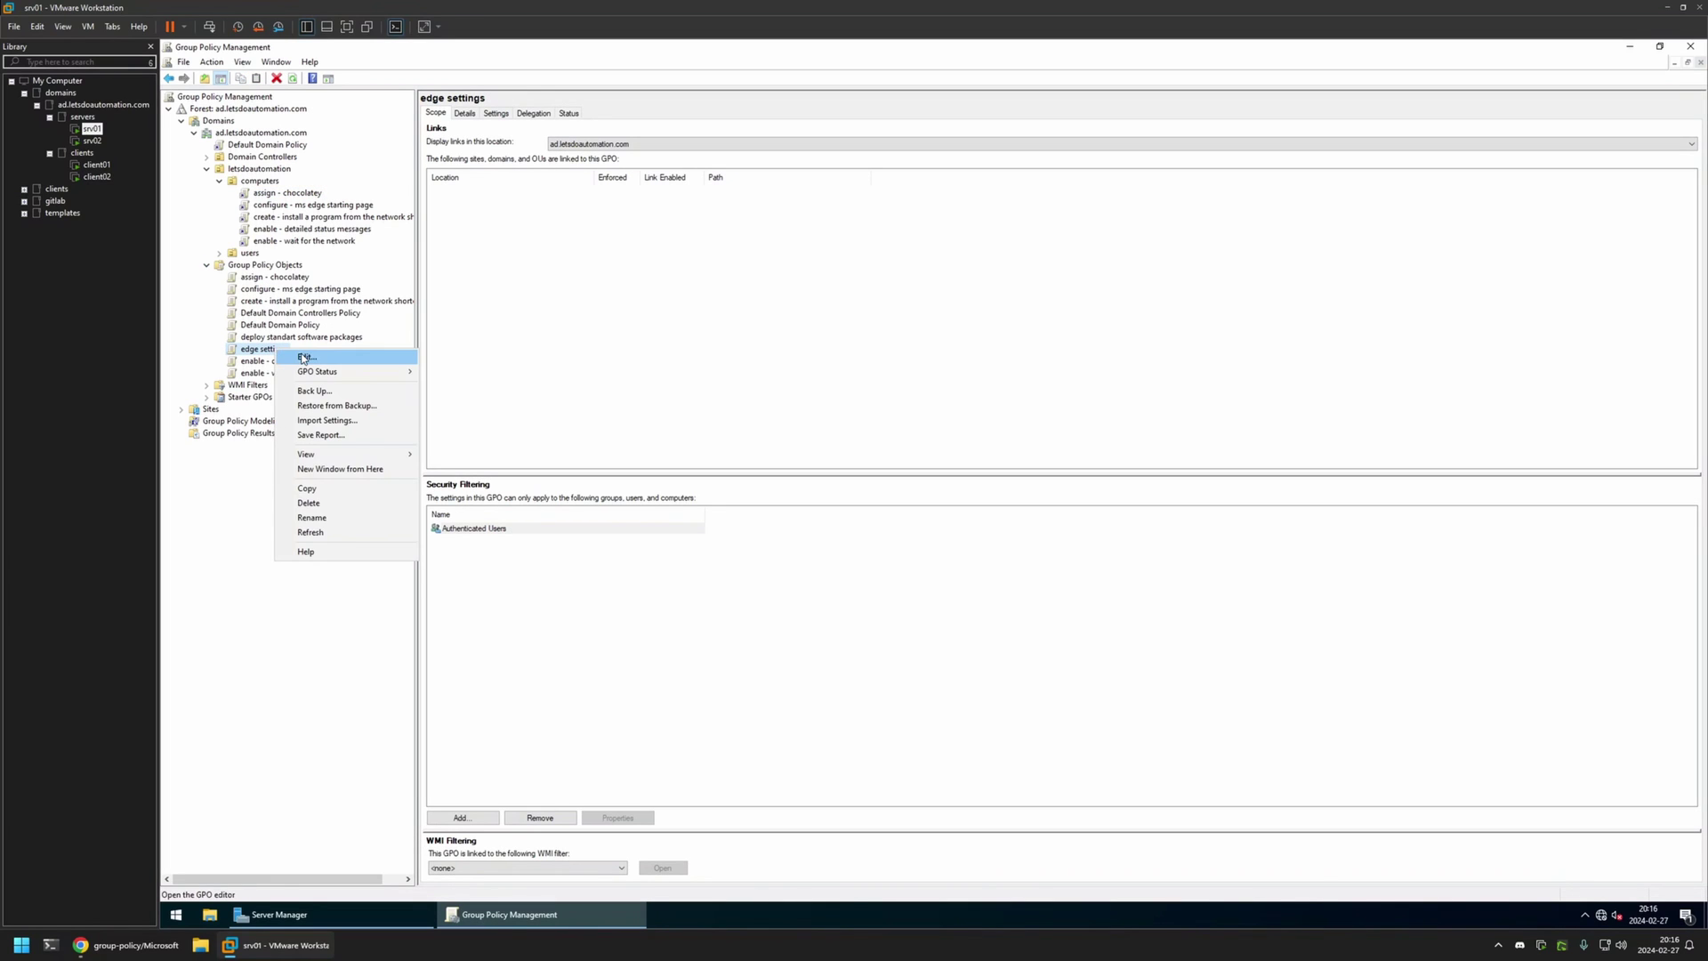
{"action": "left_click", "coordinate": [301, 357]}
{"action": "left_click_drag", "start_coordinate": [429, 101], "coordinate": [914, 180]}
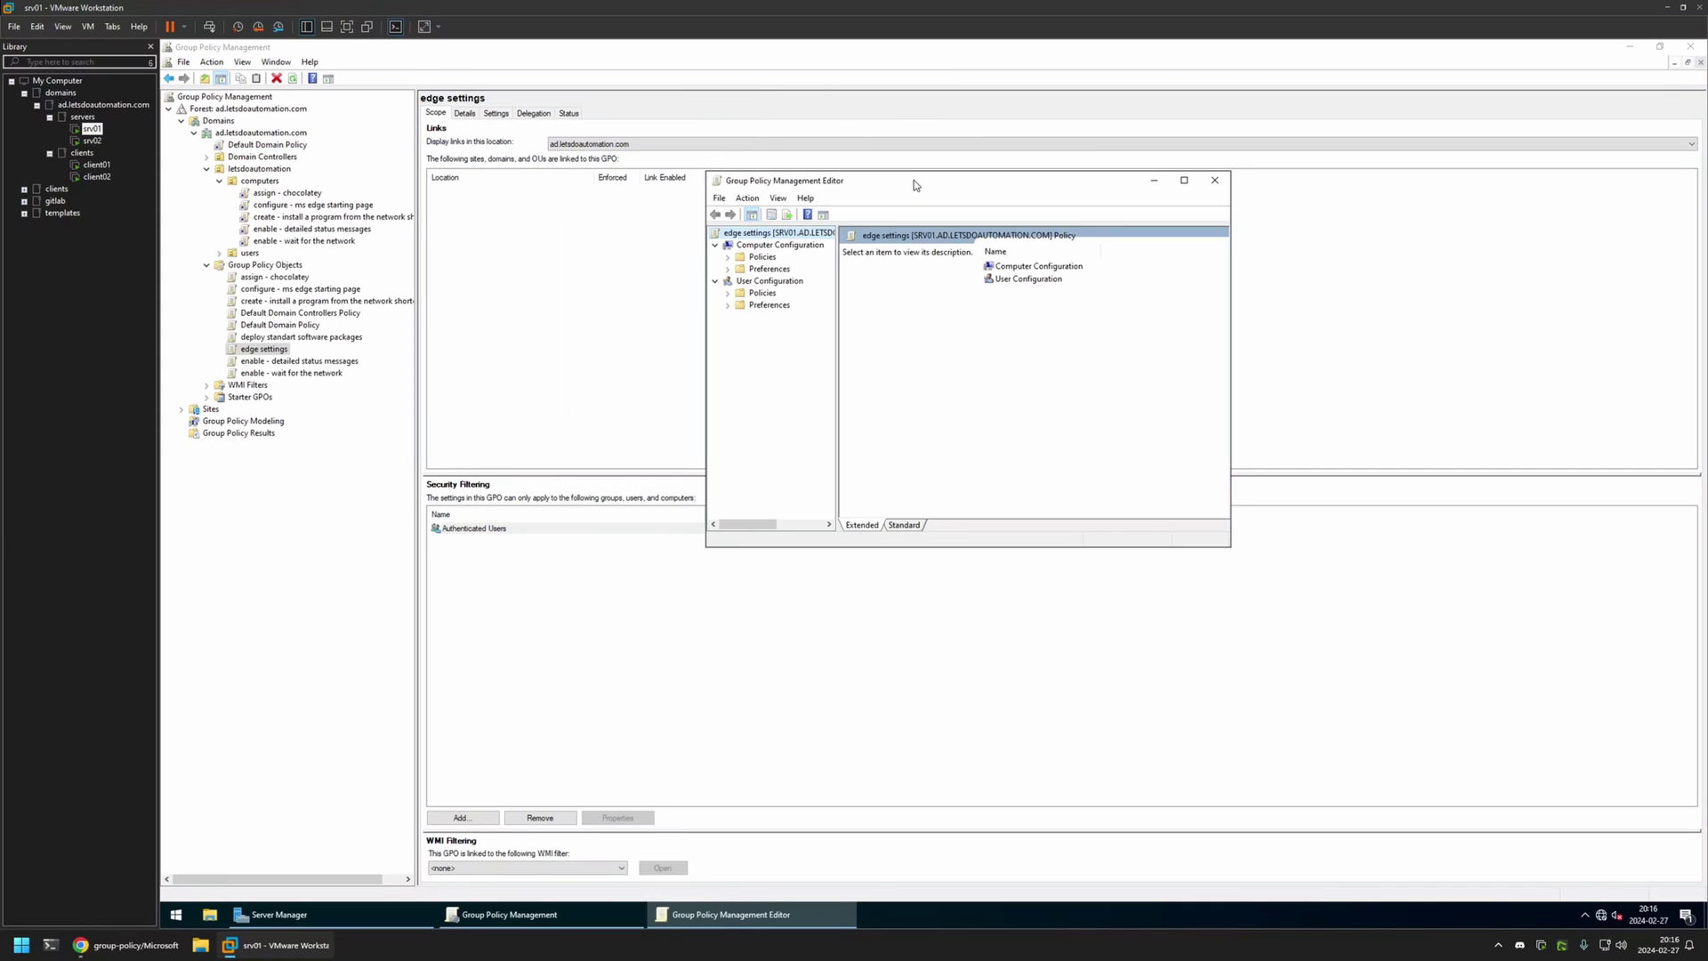
{"action": "left_click_drag", "start_coordinate": [837, 275], "coordinate": [1068, 286]}
Go to Computer Configuration > Policies > Administrative Templates > Microsoft Edge and jump to Configure favorites
{"action": "left_click", "coordinate": [774, 245]}
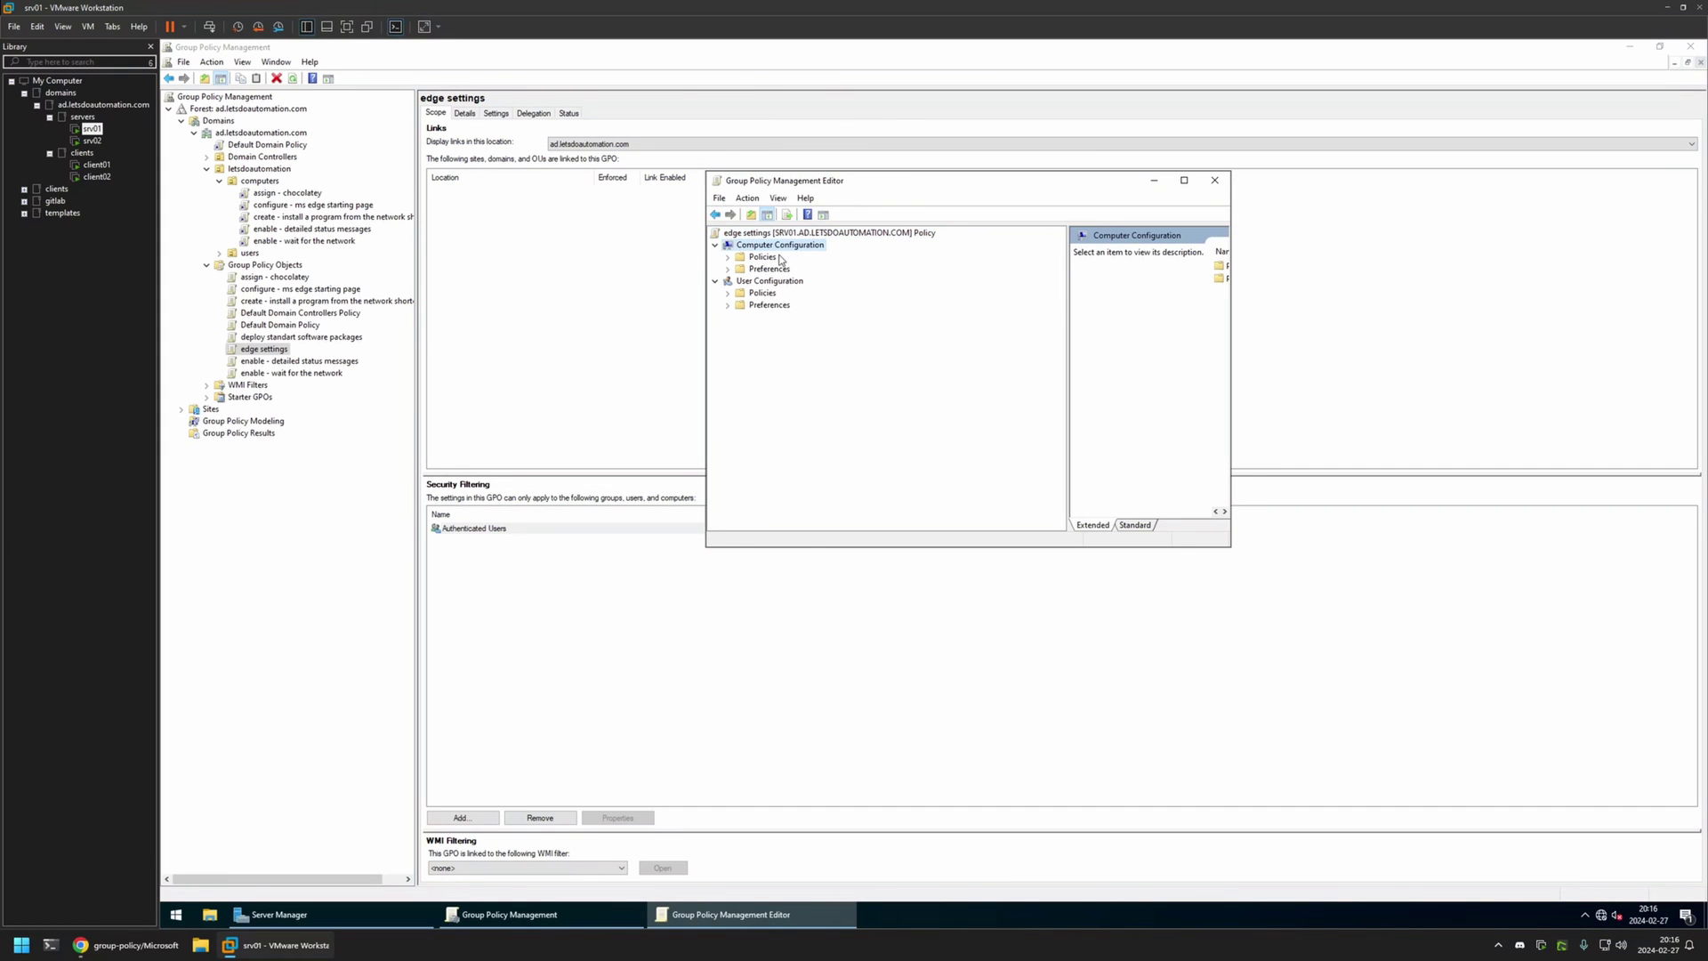
{"action": "left_click", "coordinate": [727, 257]}
{"action": "left_click", "coordinate": [739, 293]}
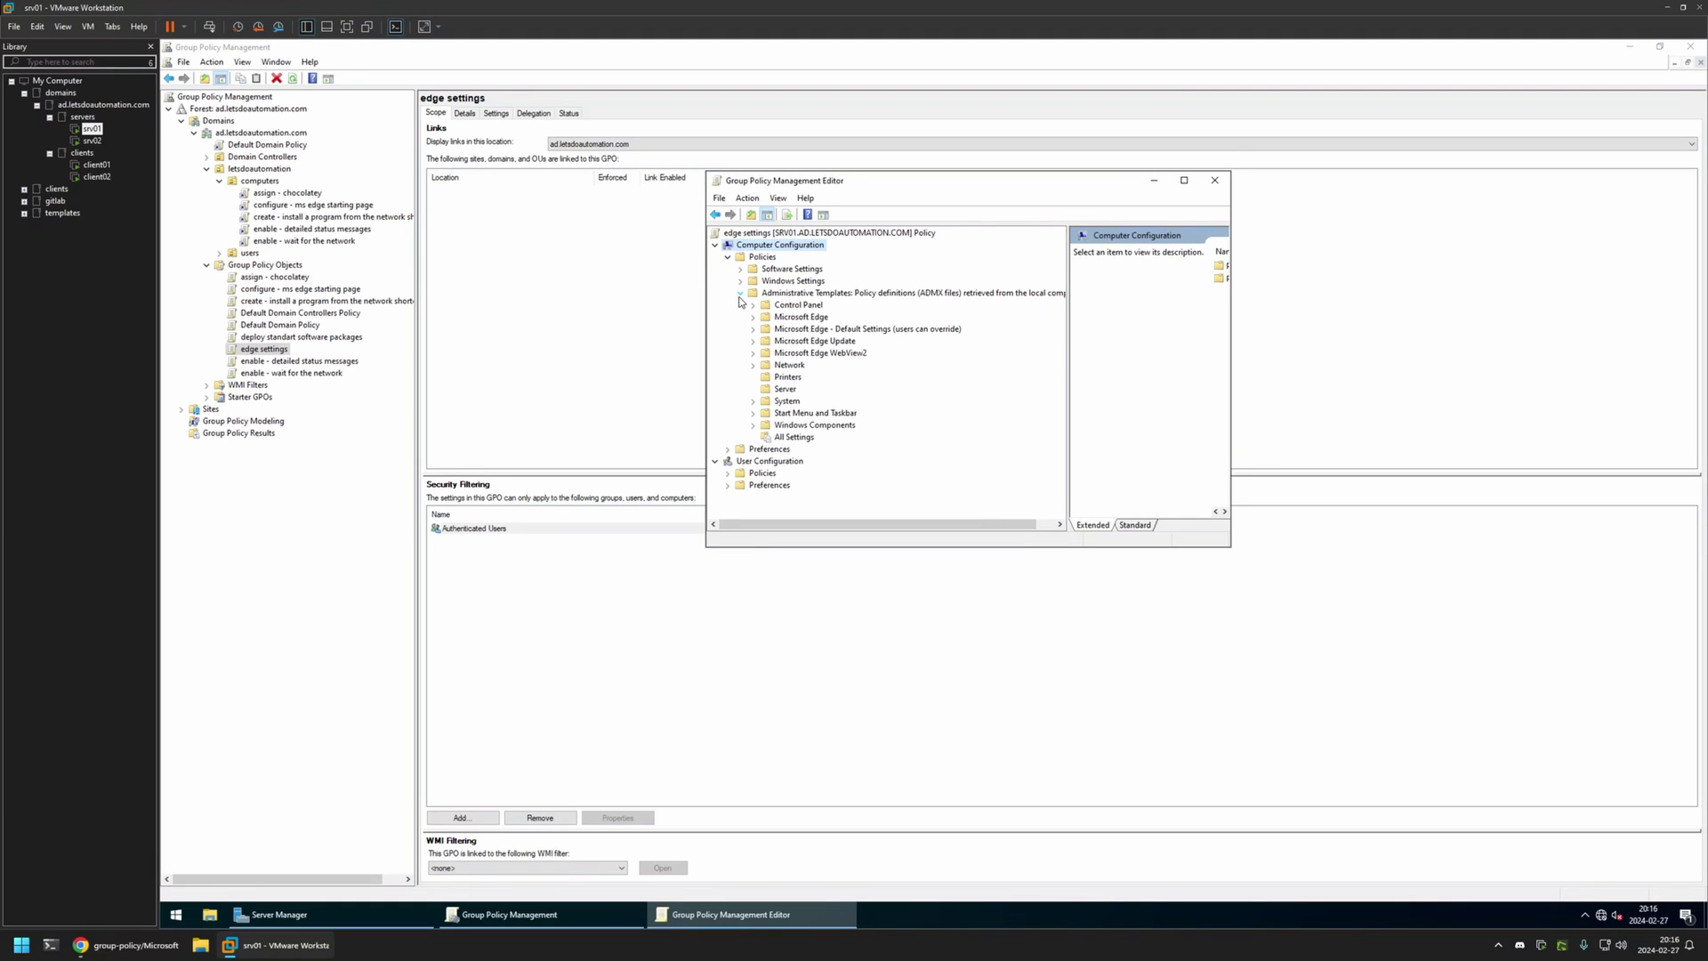
{"action": "left_click", "coordinate": [772, 318]}
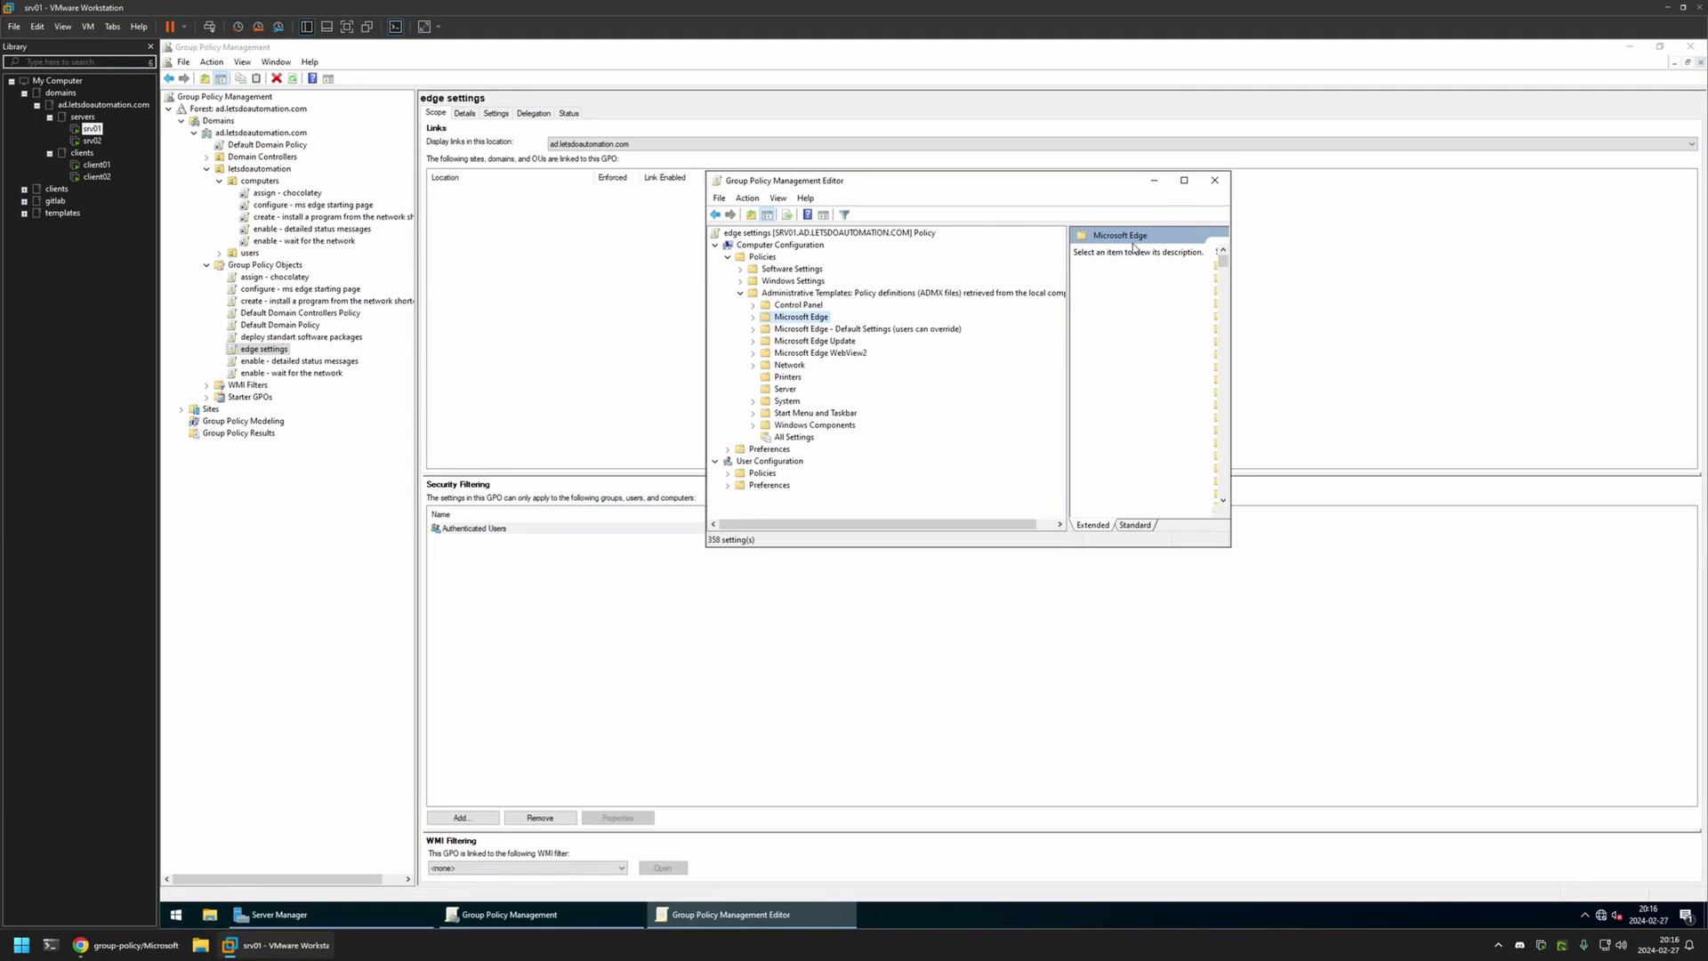
{"action": "left_click", "coordinate": [1183, 181]}
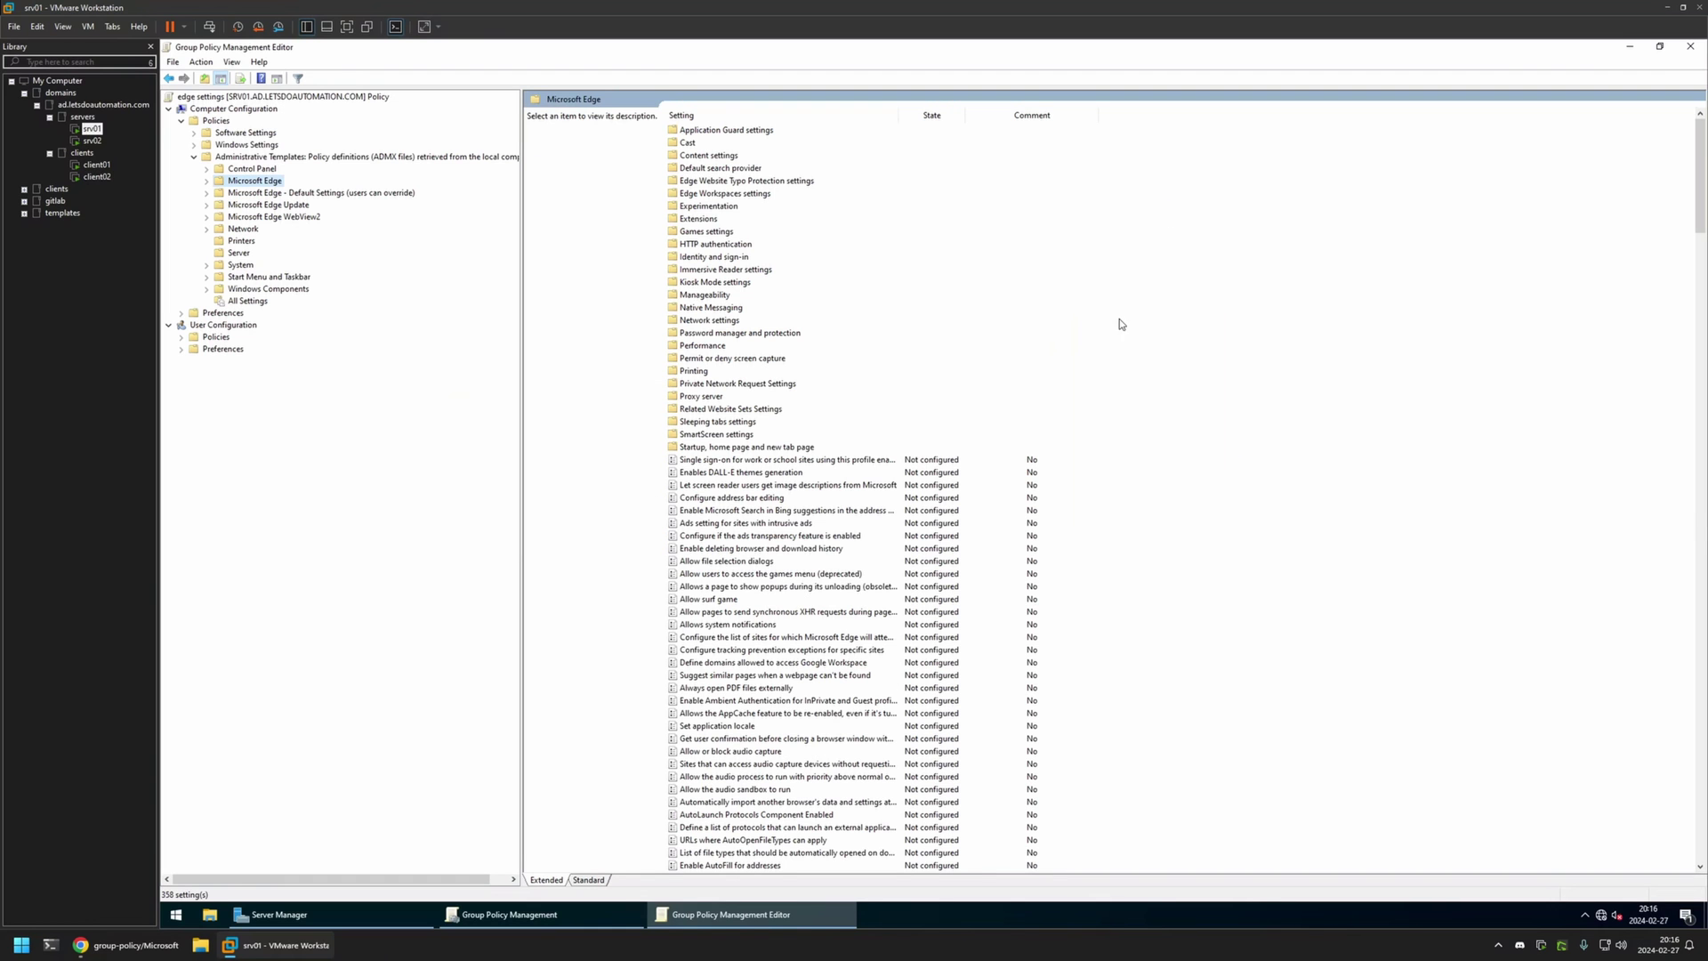
{"action": "left_click", "coordinate": [756, 486]}
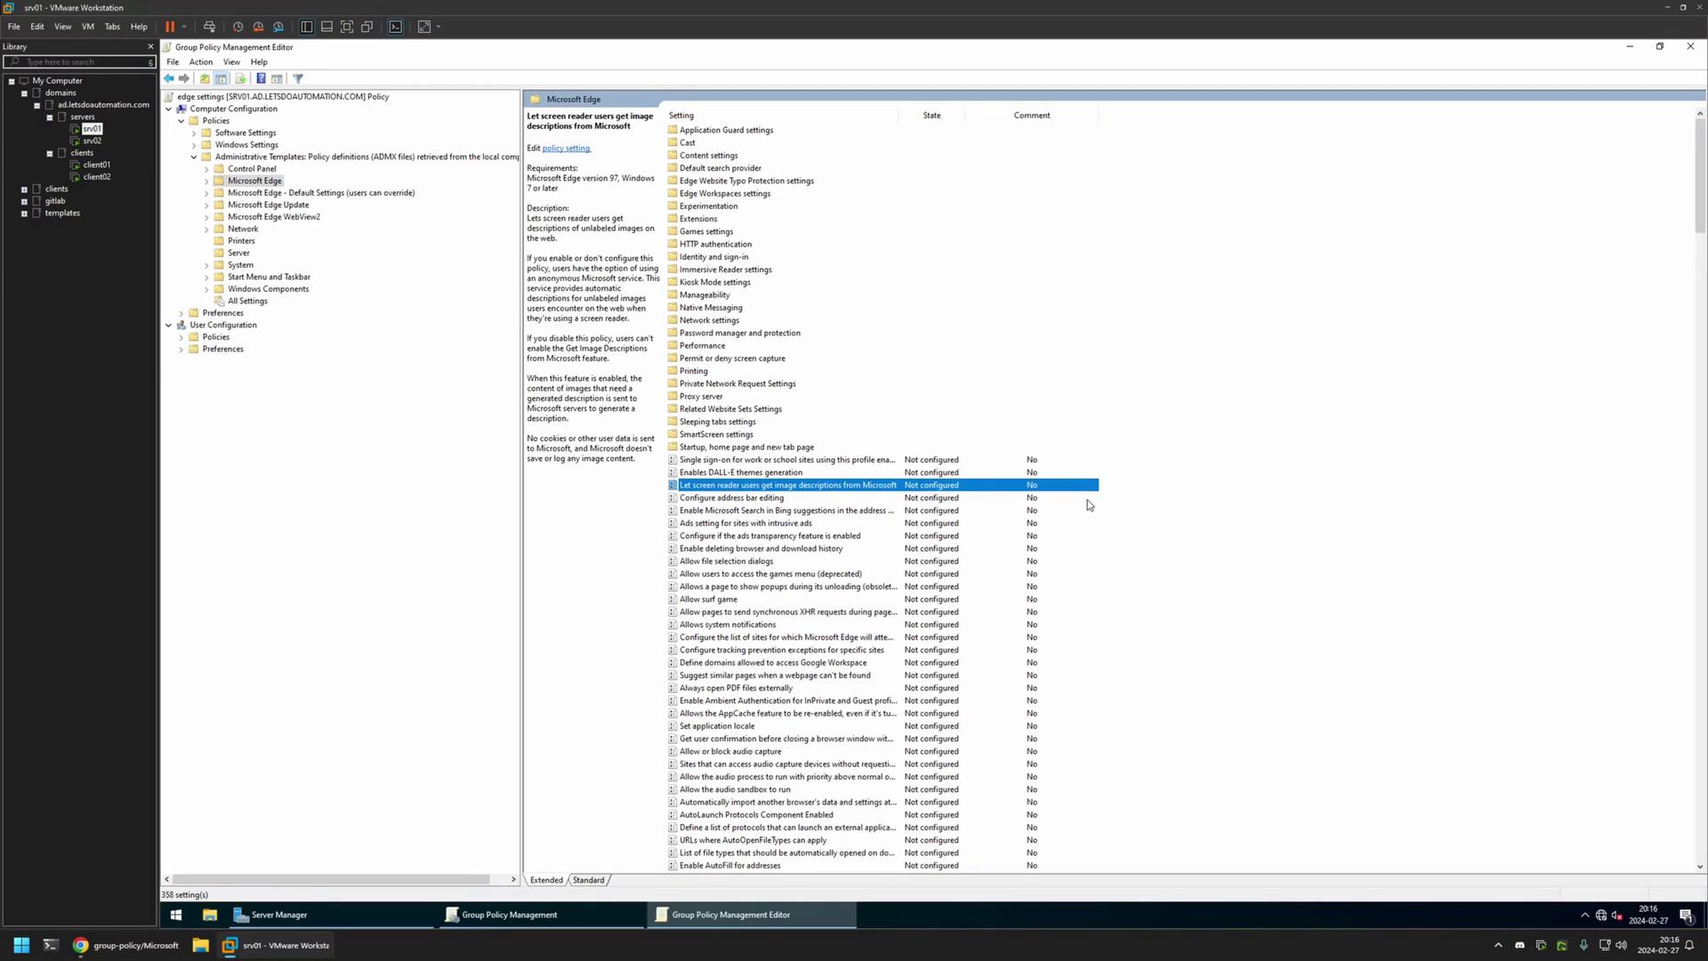
{"action": "left_click", "coordinate": [1087, 500]}
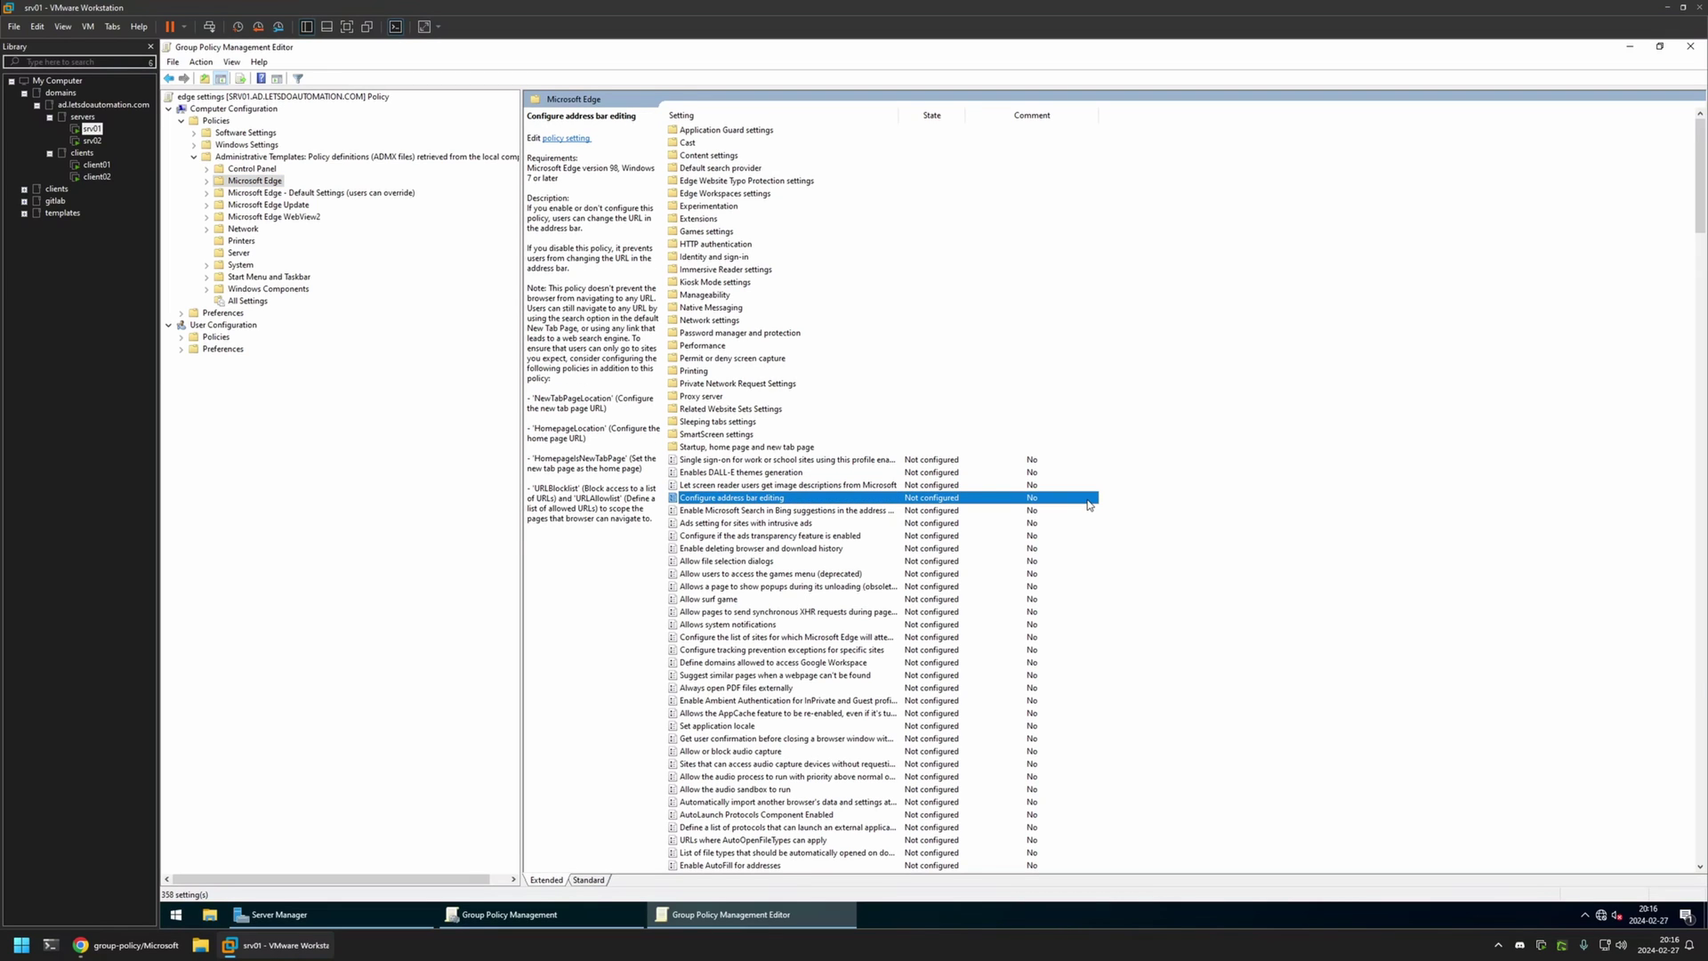
{"action": "type", "text": "configure f"}
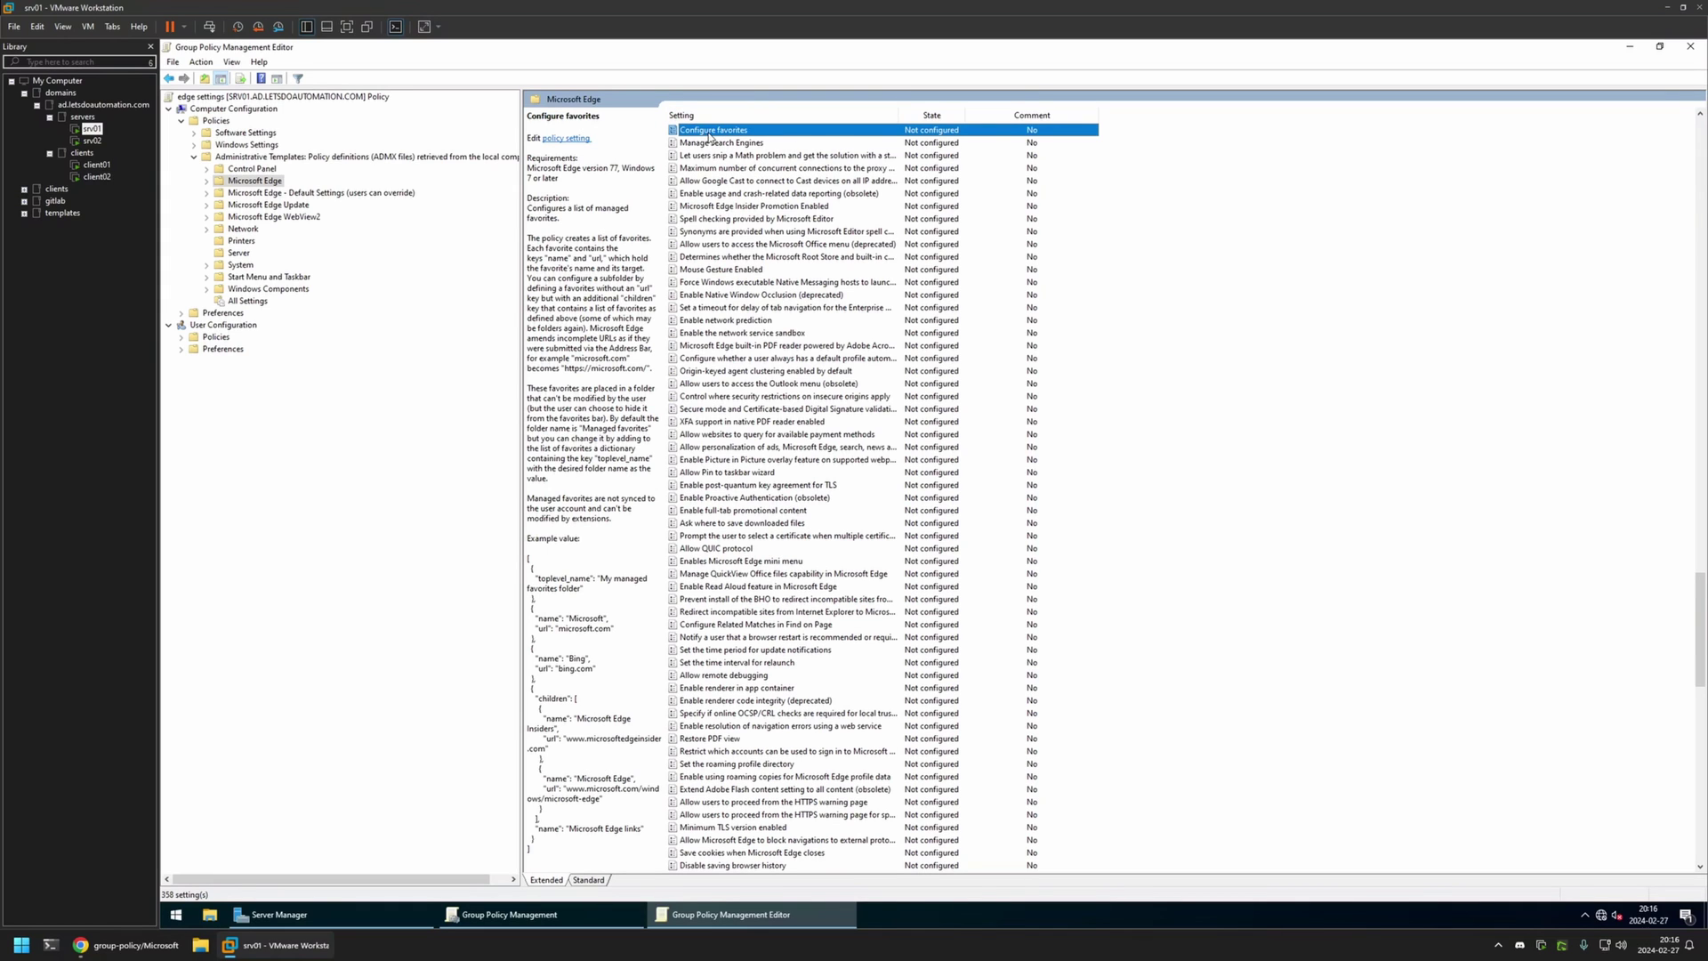
Set the Configure favorites policy to Enabled and focus its value box
{"action": "double_click", "coordinate": [708, 133]}
{"action": "left_click_drag", "start_coordinate": [487, 160], "coordinate": [1023, 208]}
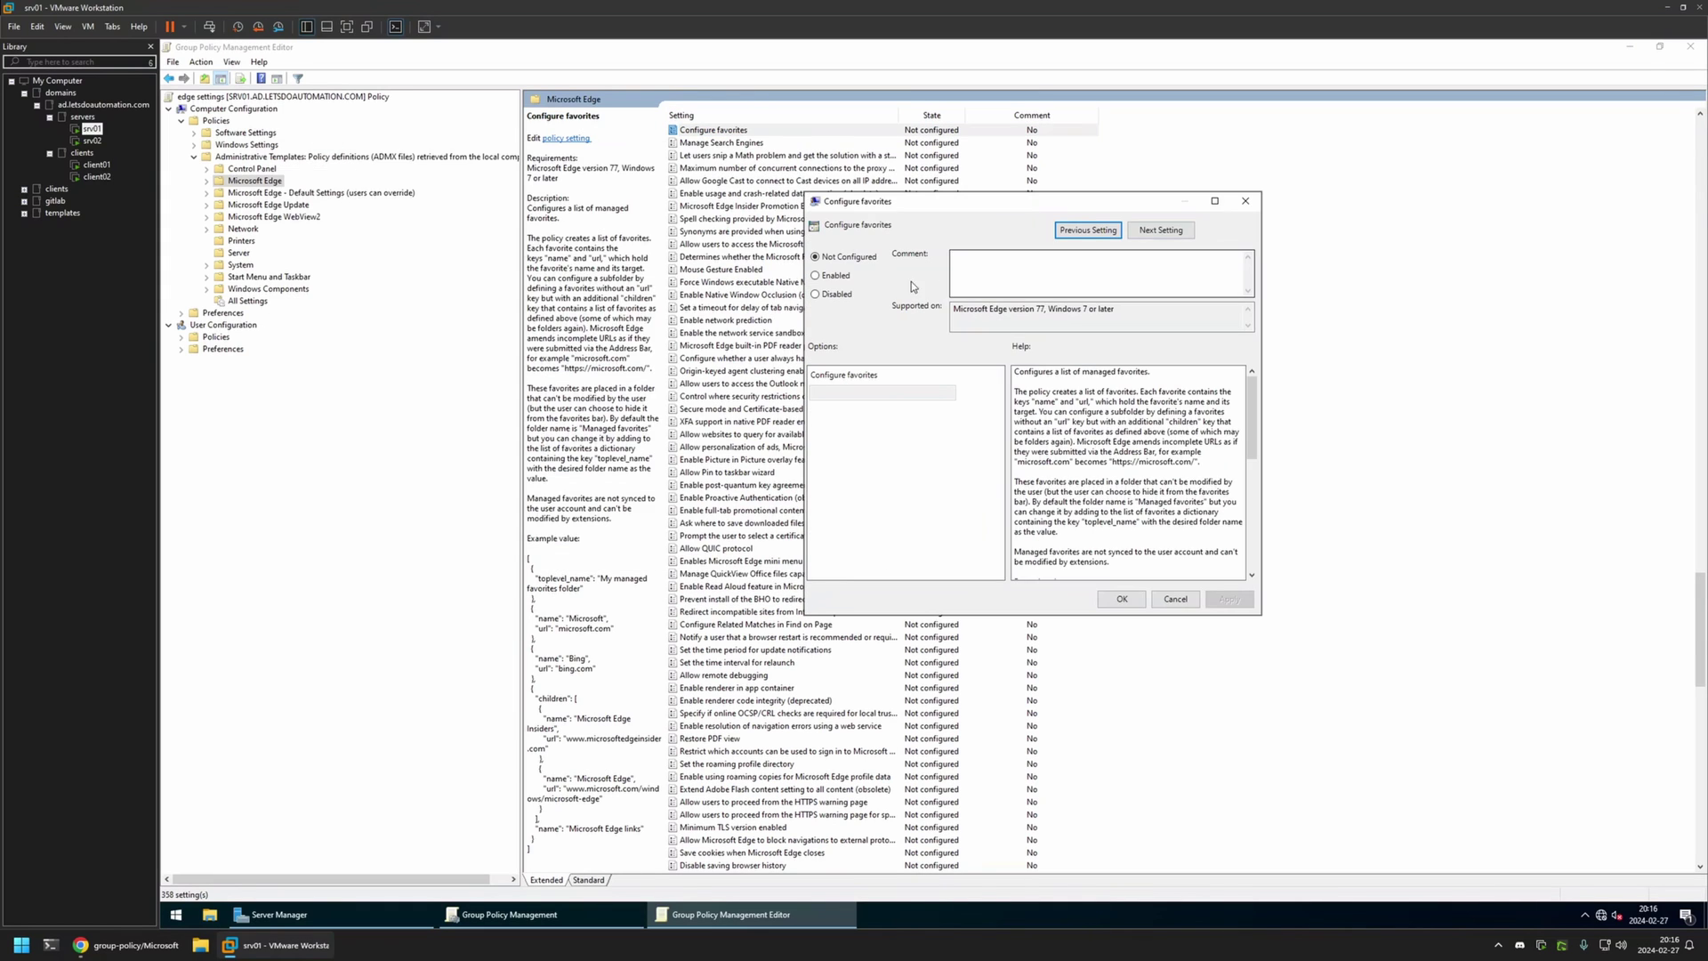
{"action": "left_click", "coordinate": [832, 277]}
{"action": "left_click", "coordinate": [854, 389]}
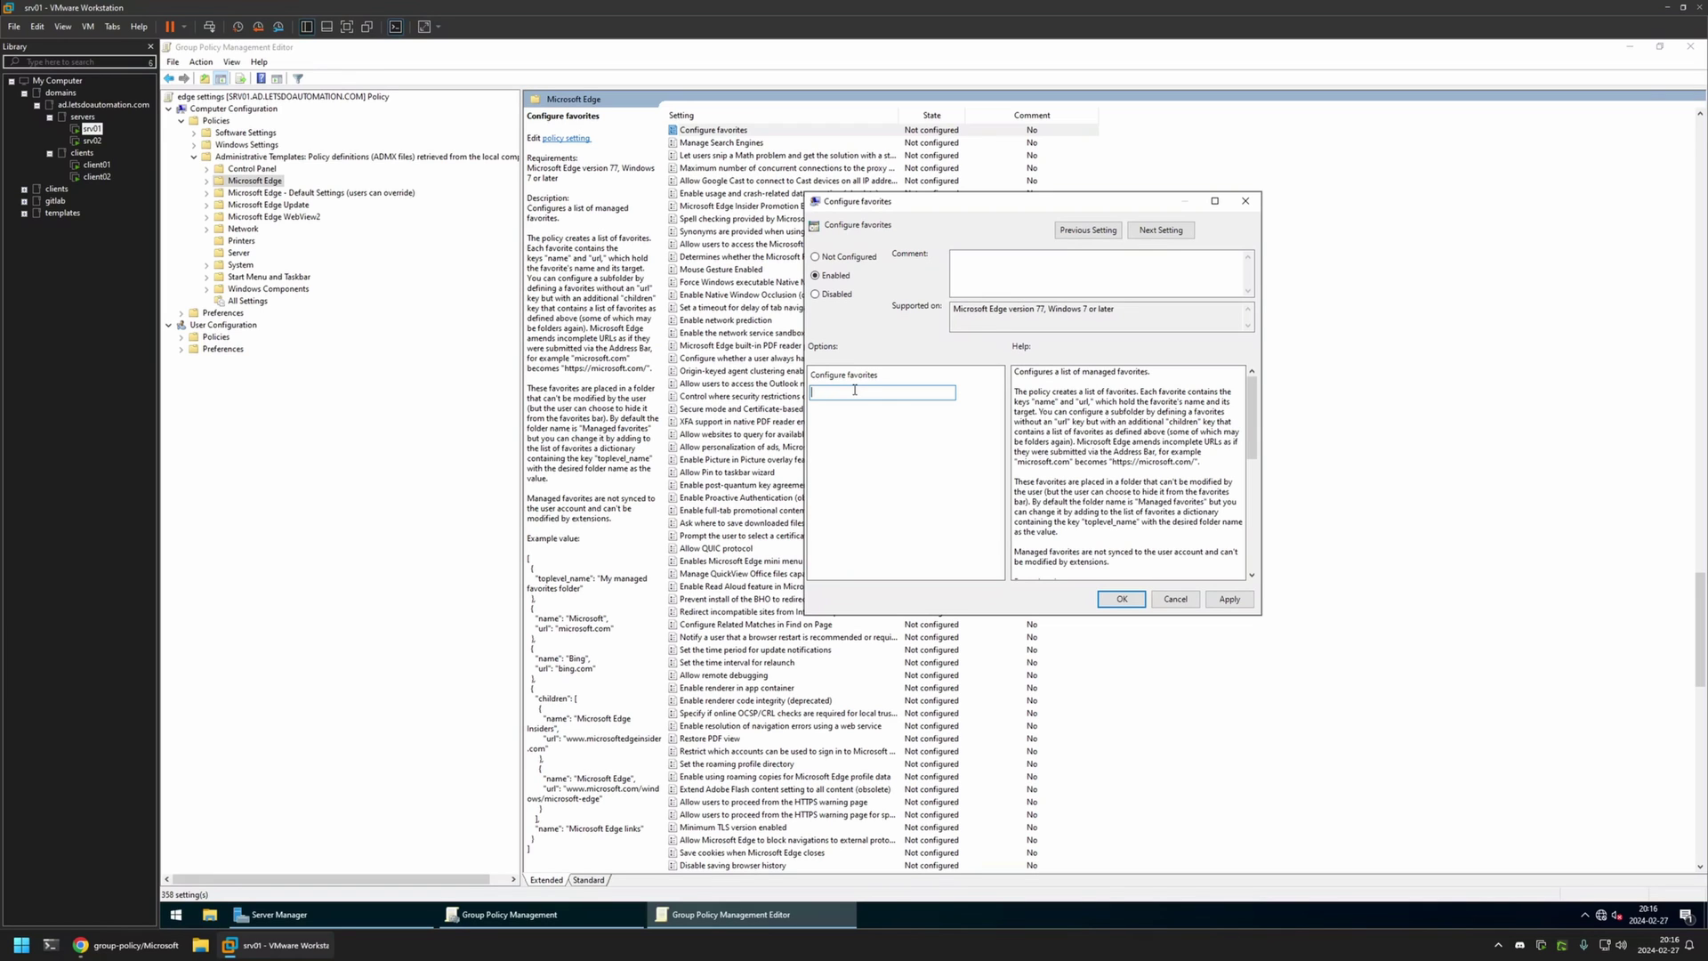
In the README, review the favorites code block and its ConvertTo-JSON line
{"action": "left_click", "coordinate": [129, 944]}
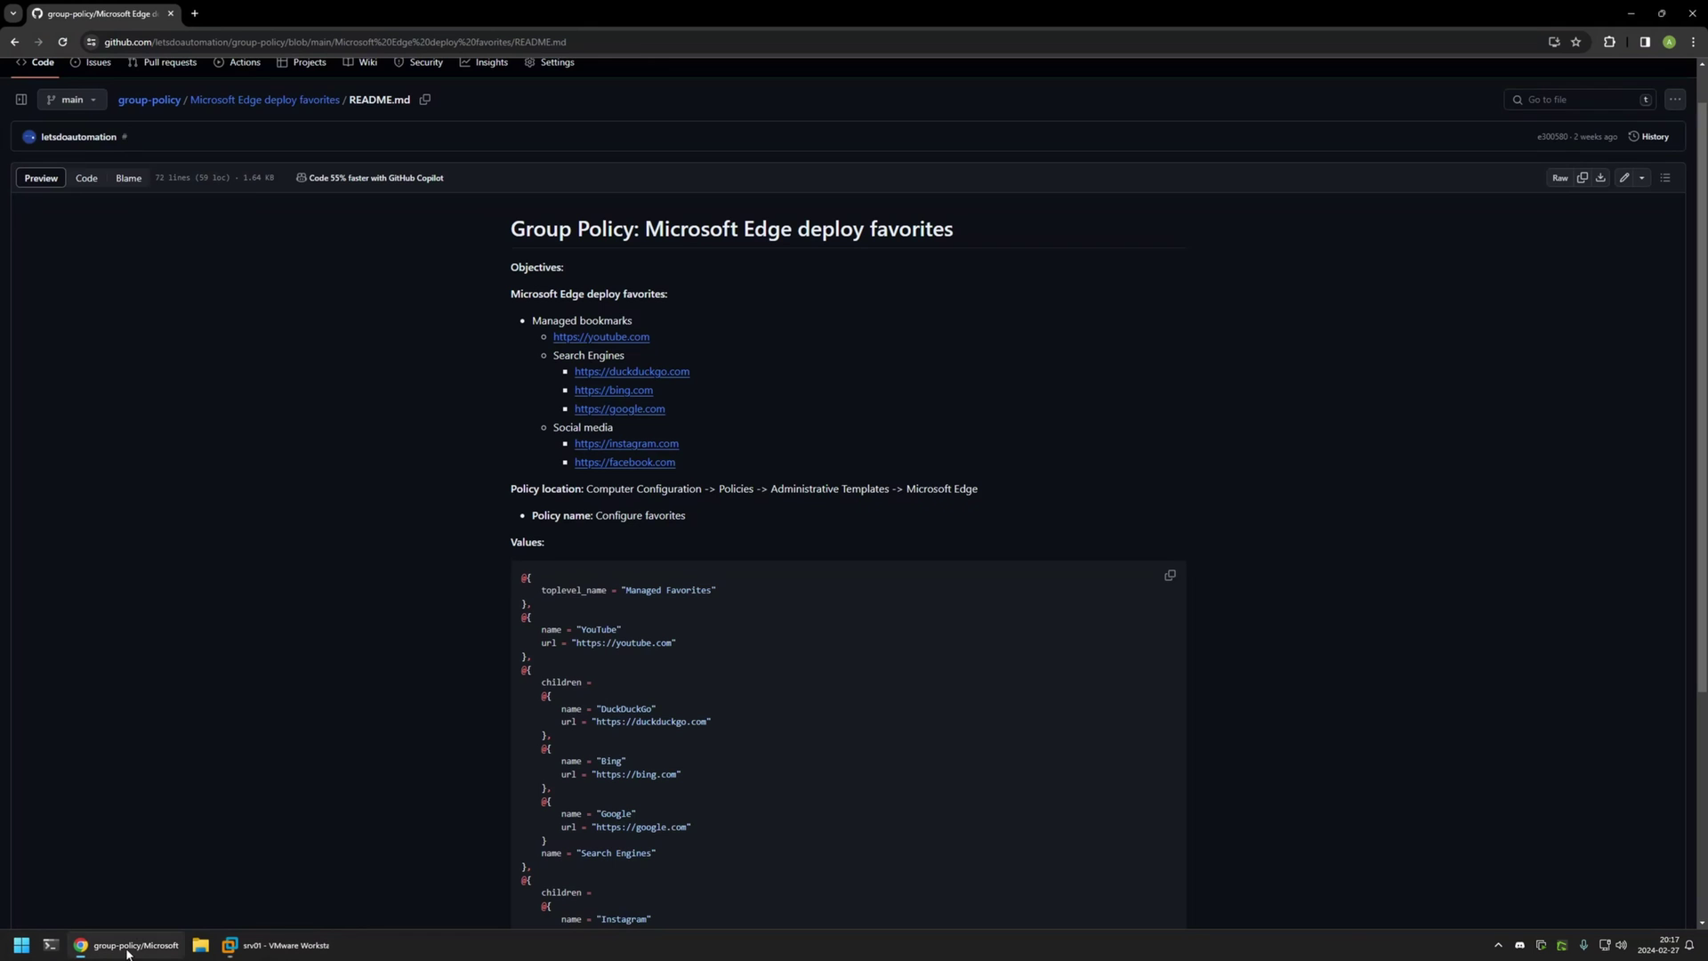
{"action": "scroll", "coordinate": [325, 680], "scroll_direction": "down", "scroll_amount": 2}
{"action": "scroll", "coordinate": [325, 680], "scroll_direction": "down", "scroll_amount": 1}
{"action": "left_click_drag", "start_coordinate": [734, 825], "coordinate": [486, 353]}
{"action": "left_click", "coordinate": [670, 500]}
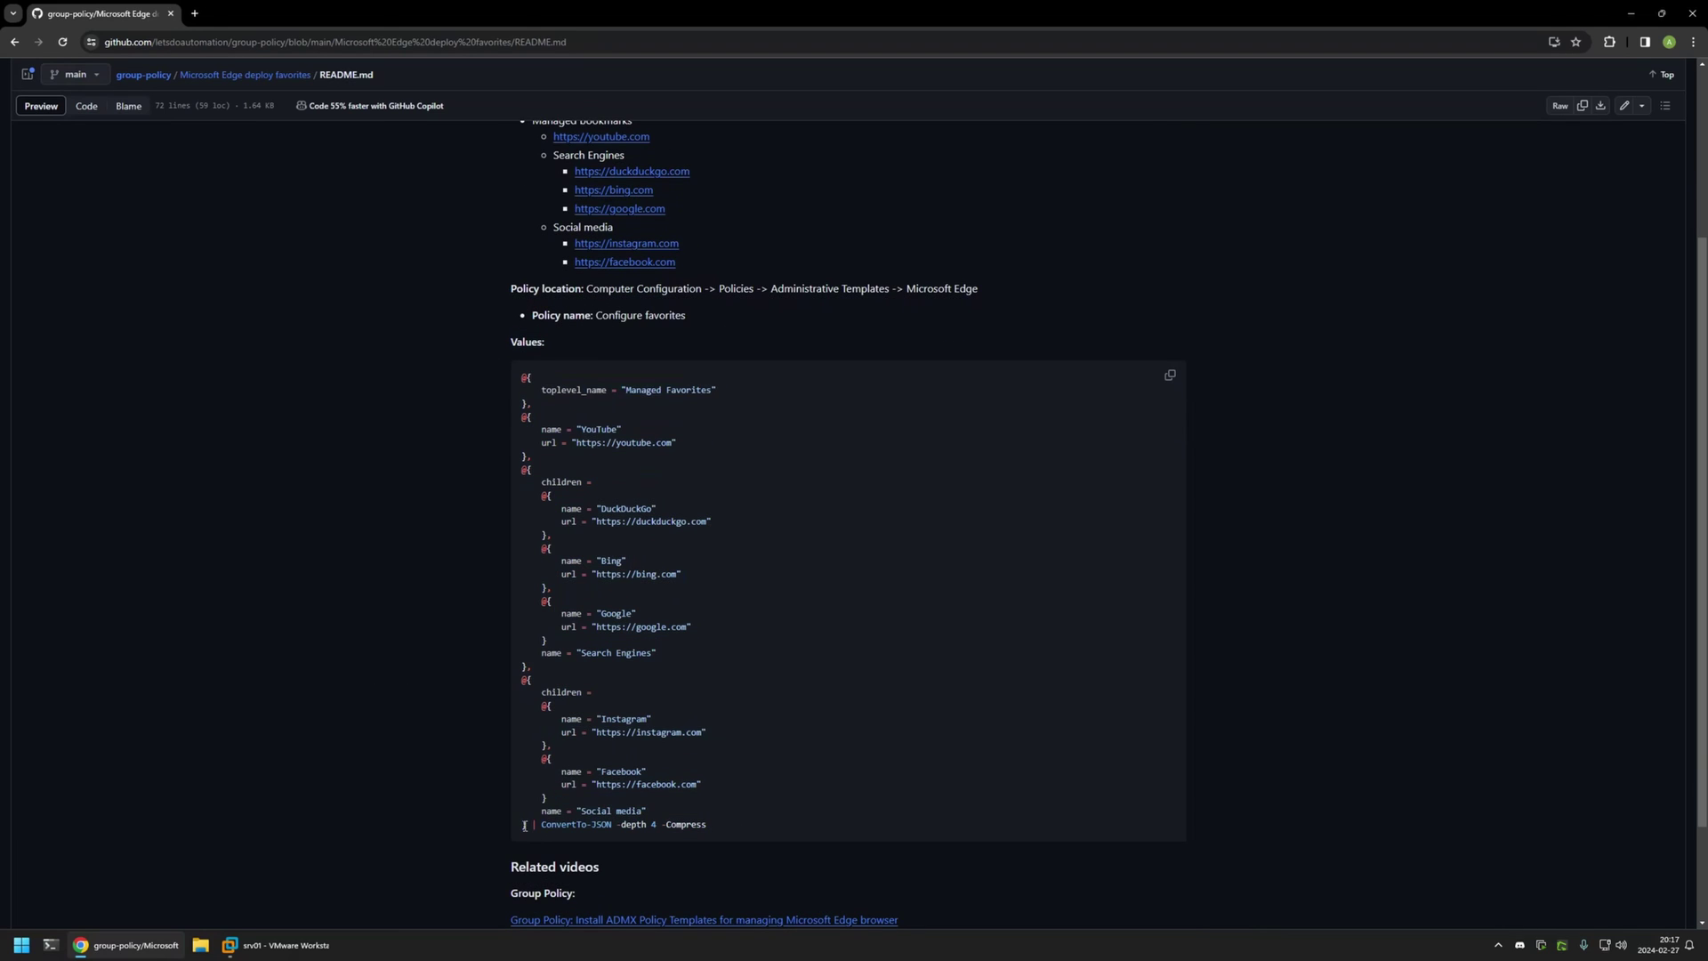
{"action": "left_click_drag", "start_coordinate": [524, 825], "coordinate": [521, 374]}
{"action": "left_click", "coordinate": [751, 751]}
{"action": "left_click_drag", "start_coordinate": [731, 825], "coordinate": [513, 825]}
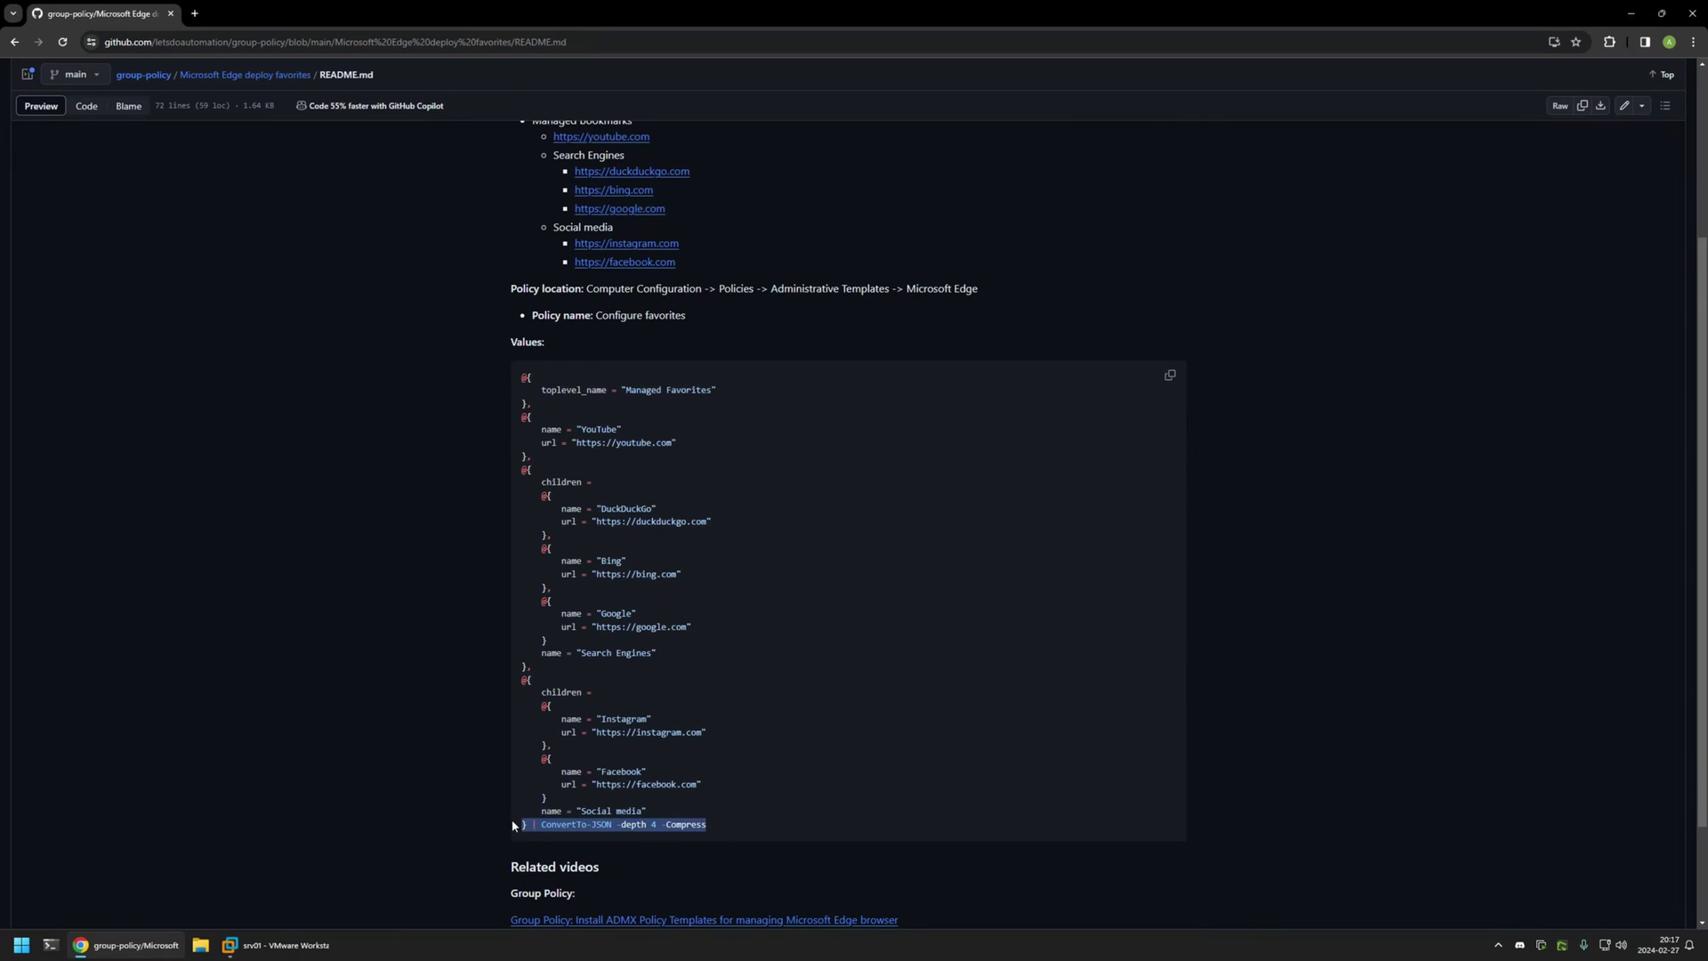
{"action": "left_click", "coordinate": [709, 823]}
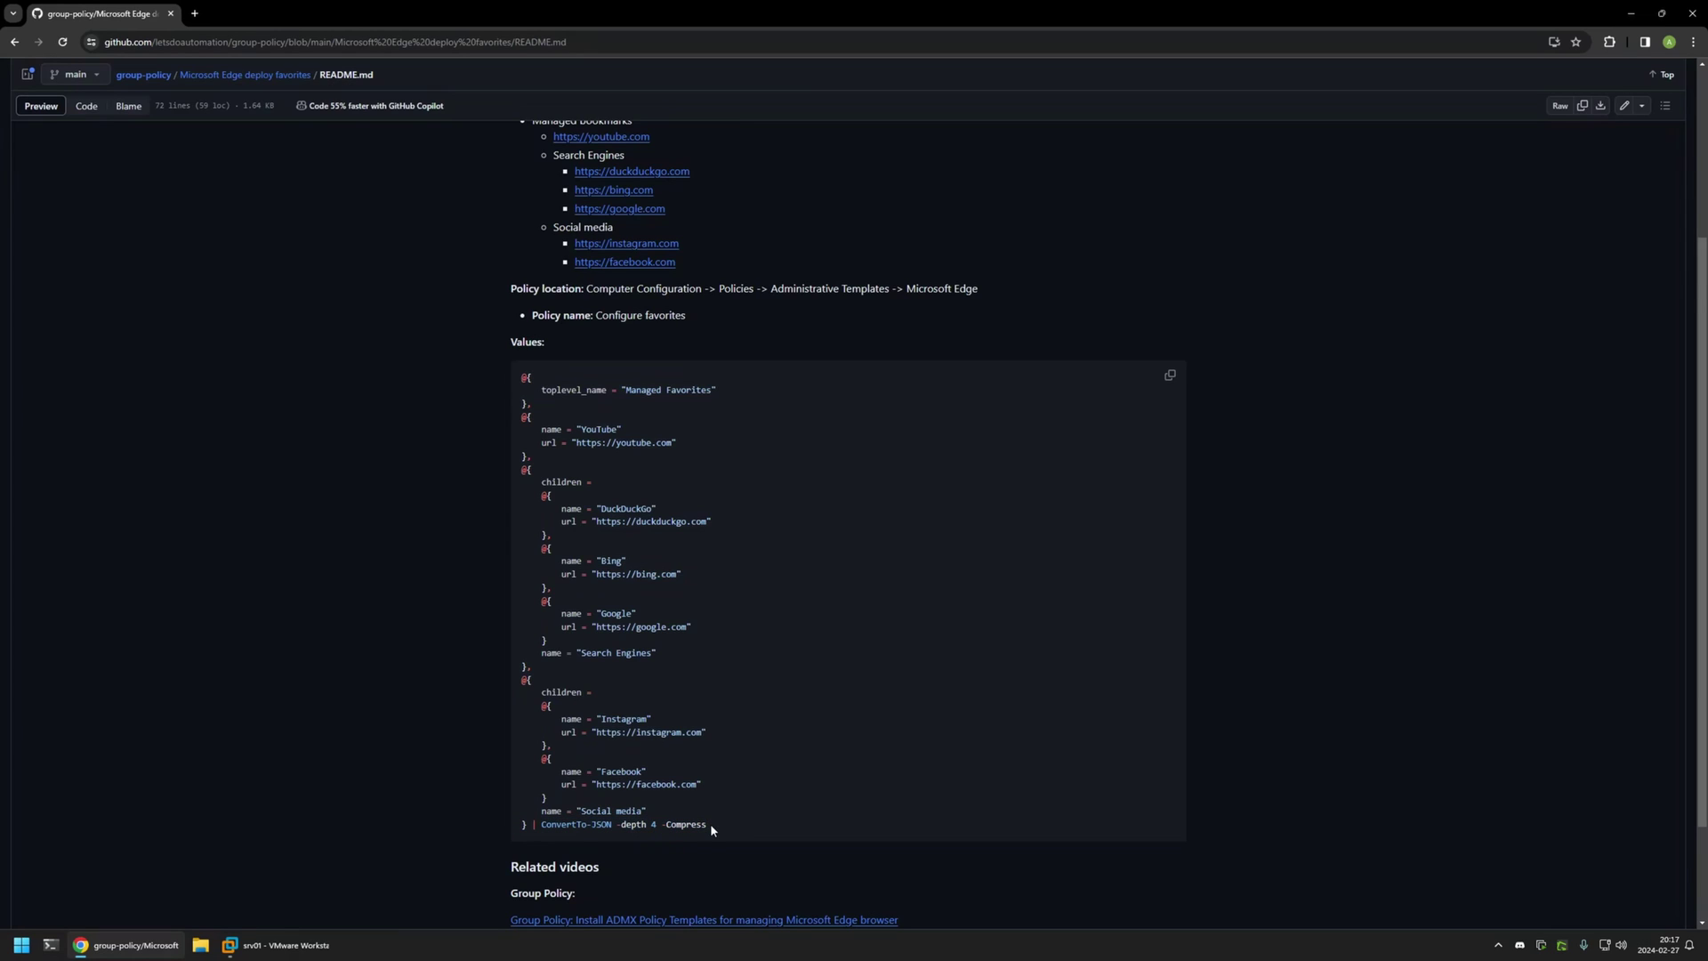
Check the Managed Favorites name, YouTube, Search Engines and Social media entries, then copy the code block
{"action": "left_click_drag", "start_coordinate": [722, 390], "coordinate": [493, 381]}
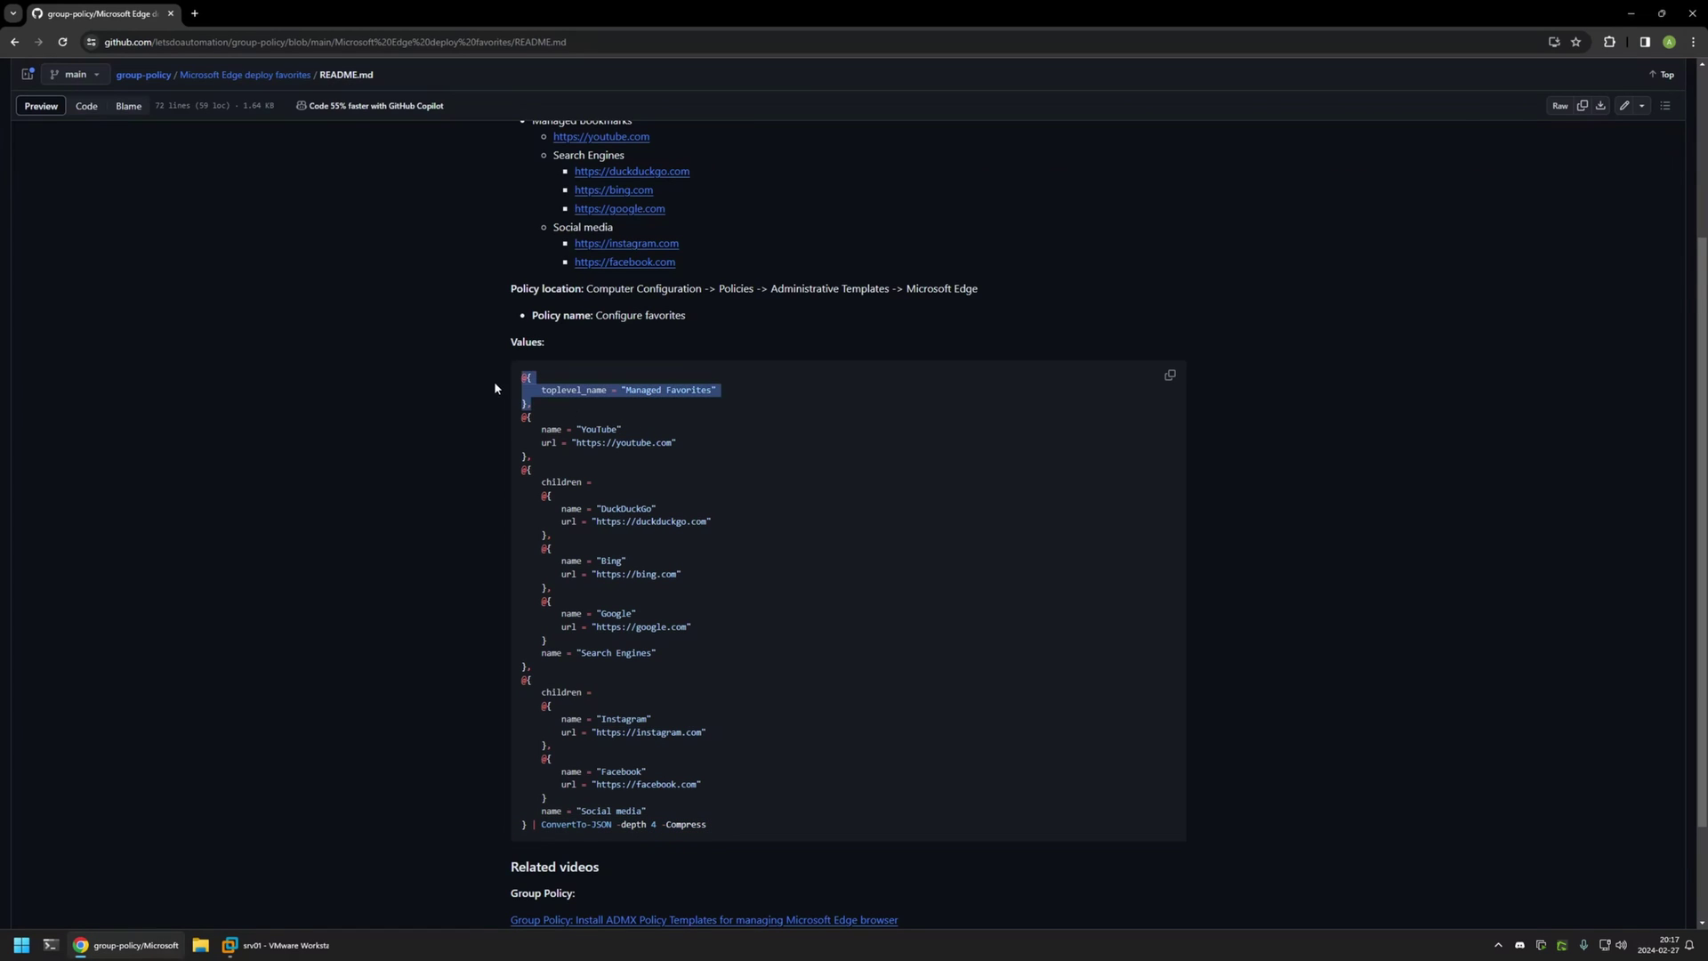
{"action": "left_click", "coordinate": [651, 398]}
{"action": "left_click_drag", "start_coordinate": [627, 390], "coordinate": [709, 389]}
{"action": "left_click", "coordinate": [673, 433]}
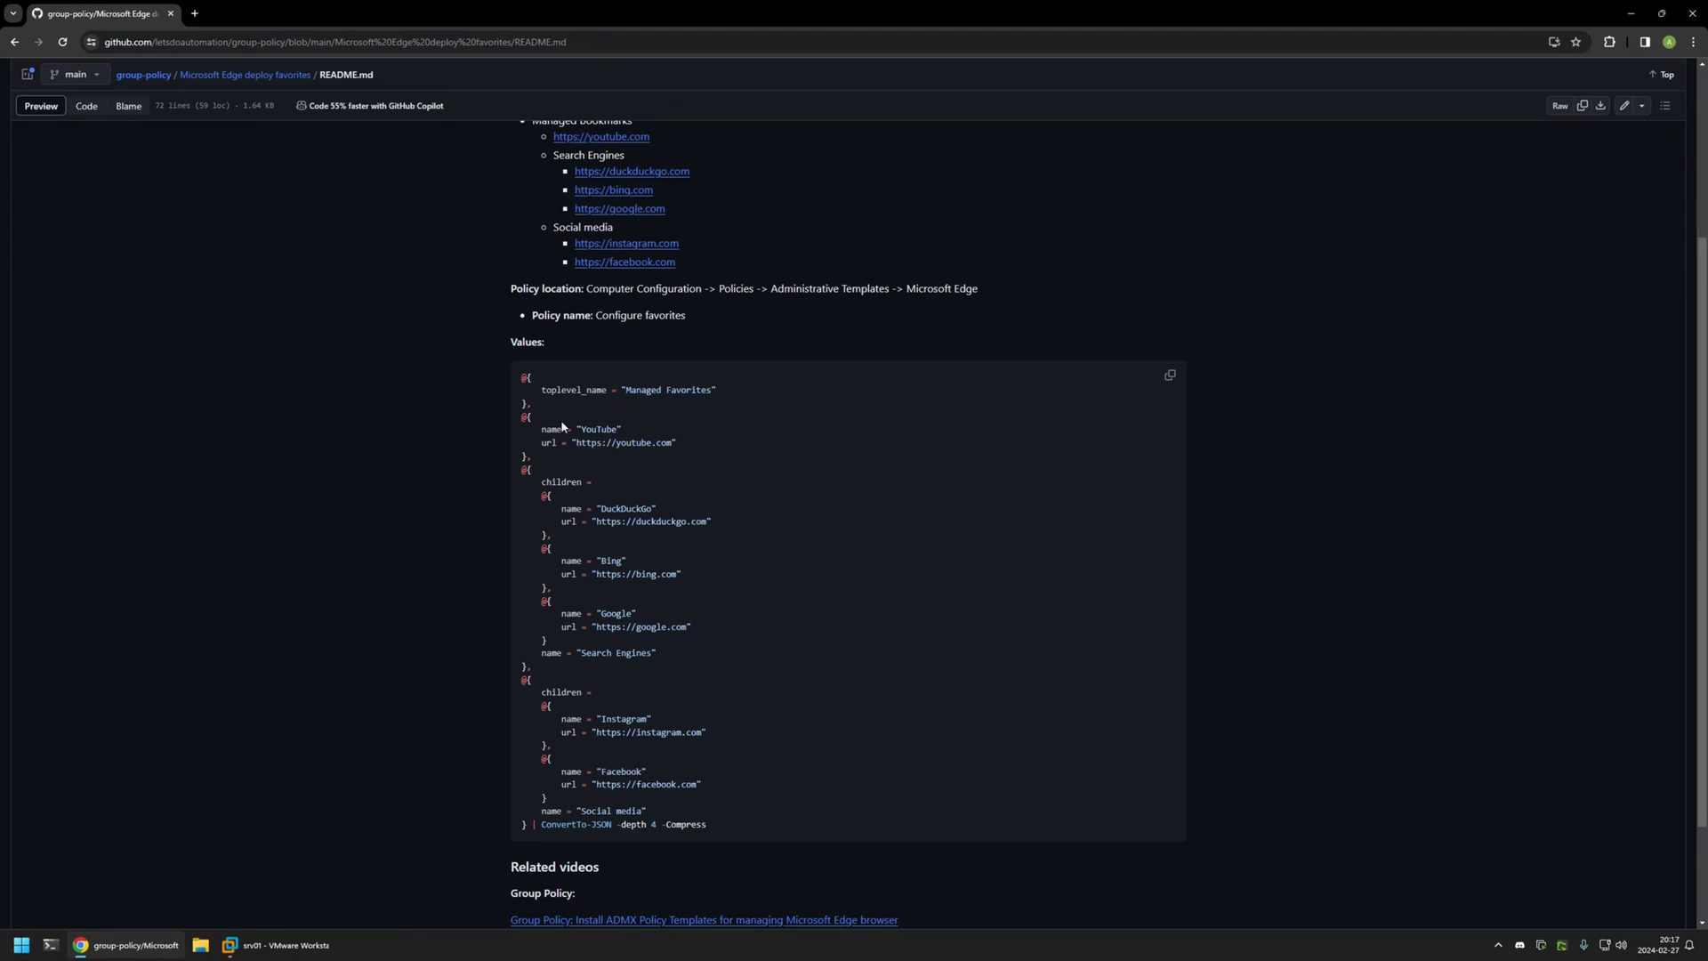
{"action": "left_click_drag", "start_coordinate": [523, 424], "coordinate": [676, 445]}
{"action": "left_click", "coordinate": [575, 479]}
{"action": "left_click_drag", "start_coordinate": [662, 652], "coordinate": [531, 652]}
{"action": "left_click_drag", "start_coordinate": [659, 806], "coordinate": [538, 813]}
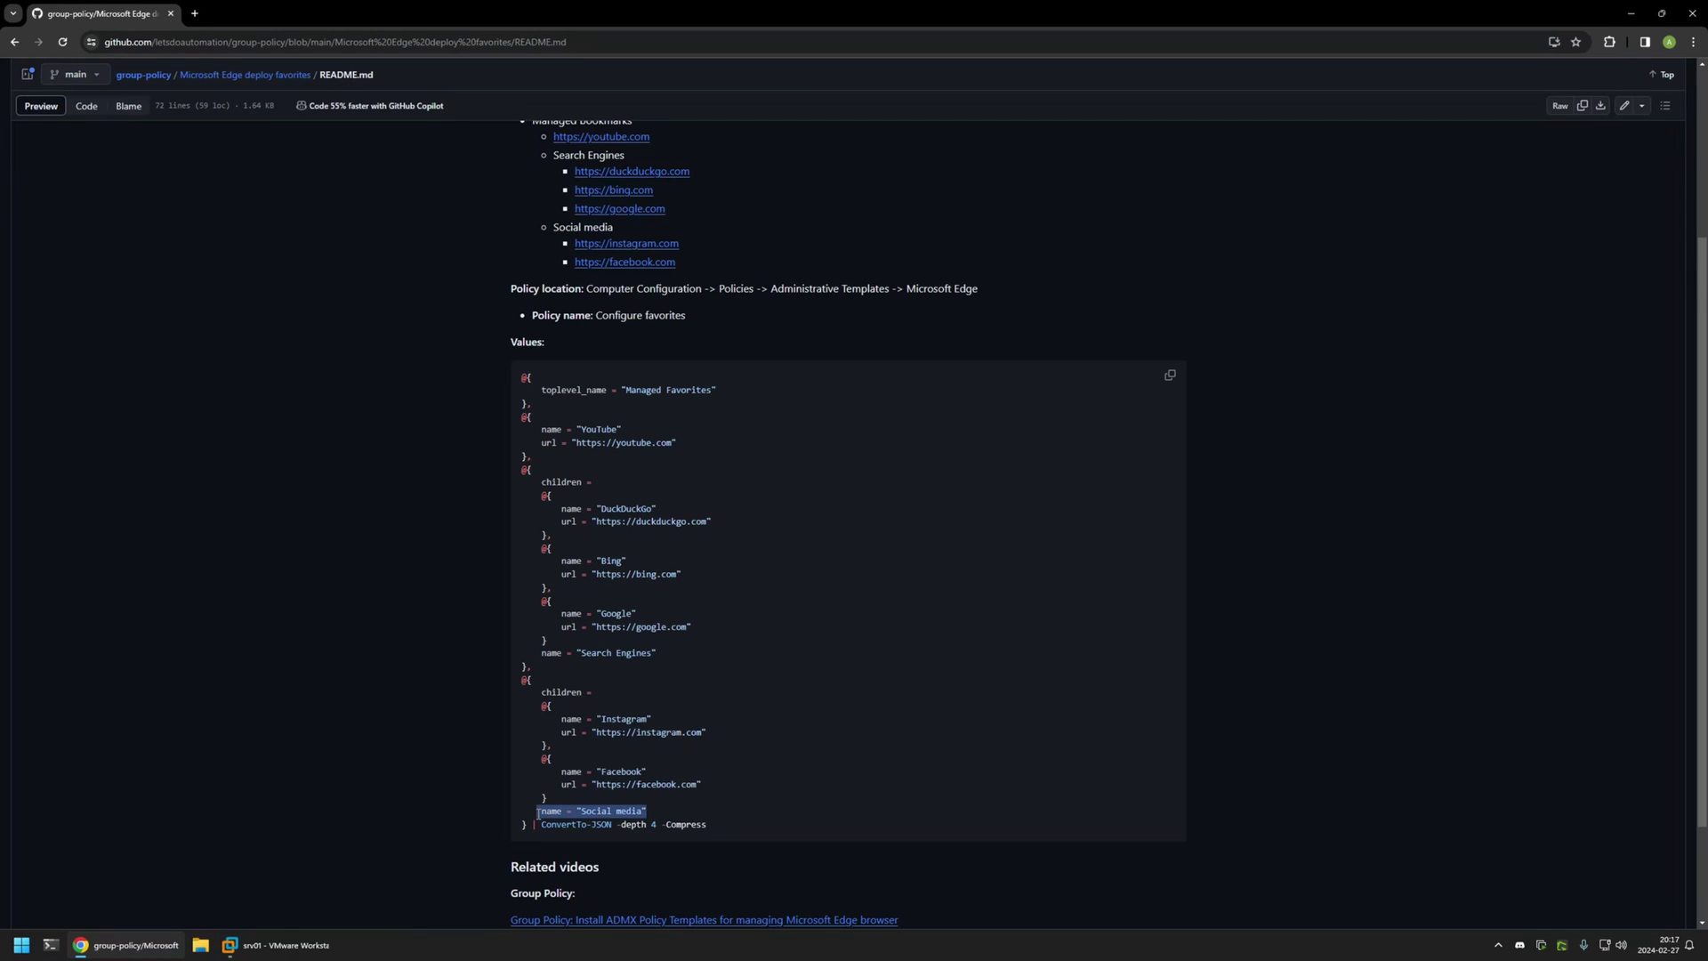
{"action": "left_click", "coordinate": [654, 812]}
{"action": "left_click", "coordinate": [1169, 375]}
On the server VM, launch Windows PowerShell from the Start menu search
{"action": "left_click", "coordinate": [301, 943]}
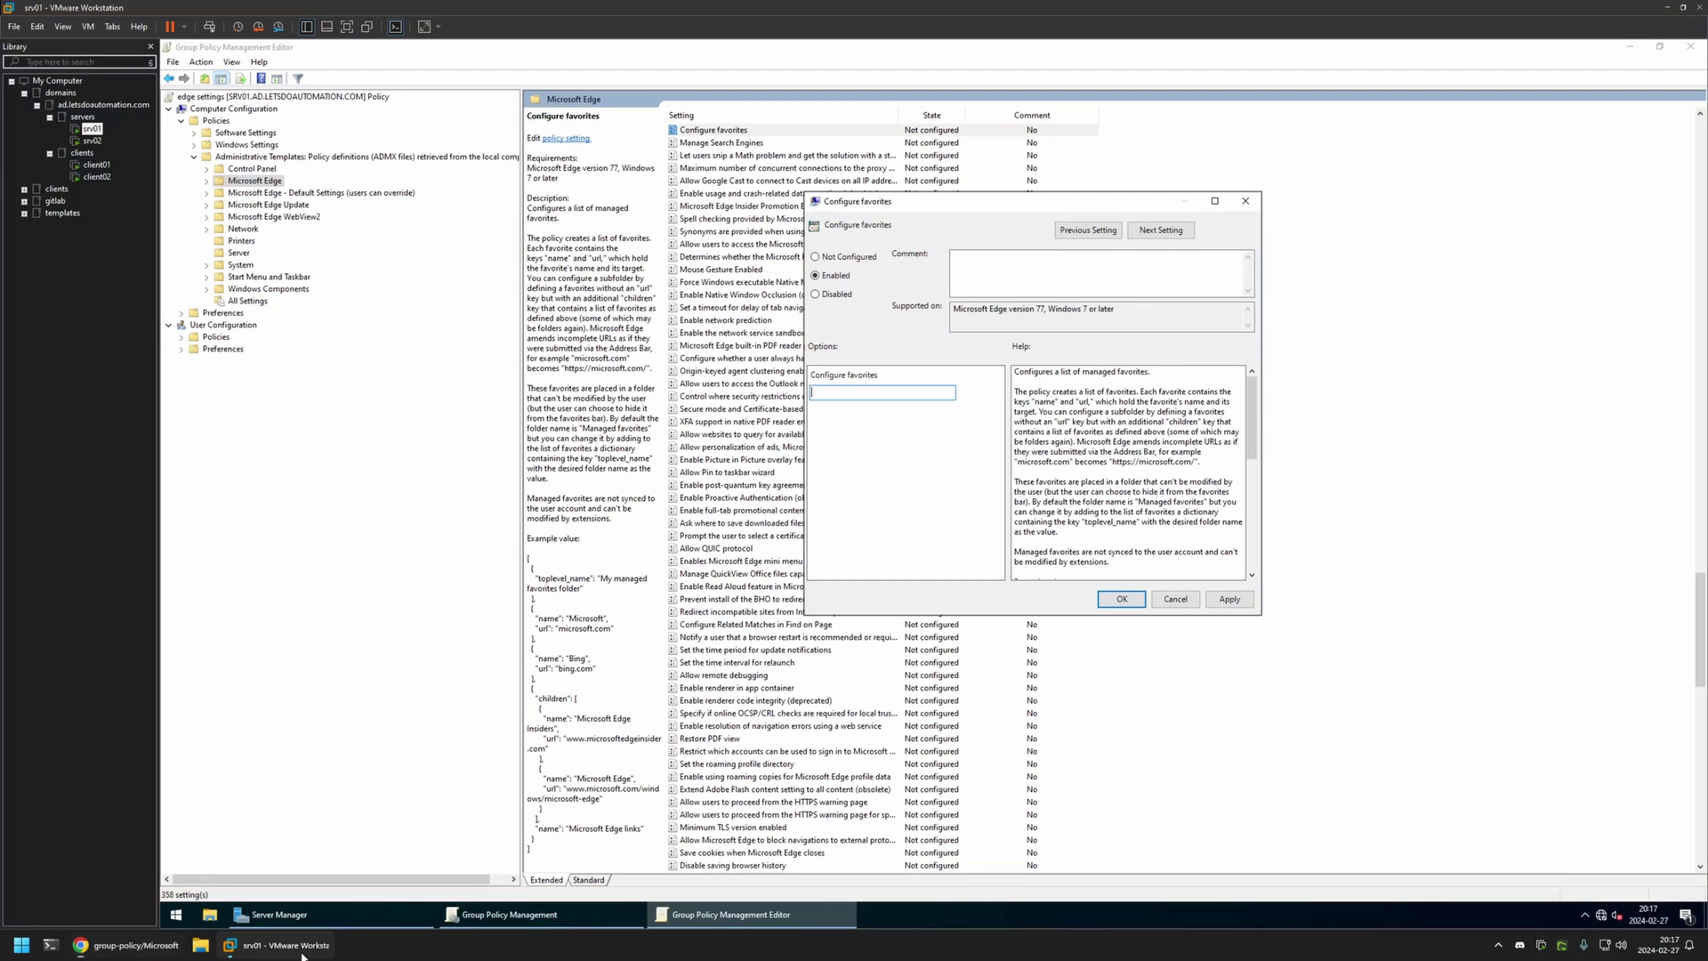
{"action": "left_click", "coordinate": [177, 913]}
{"action": "type", "text": "power"}
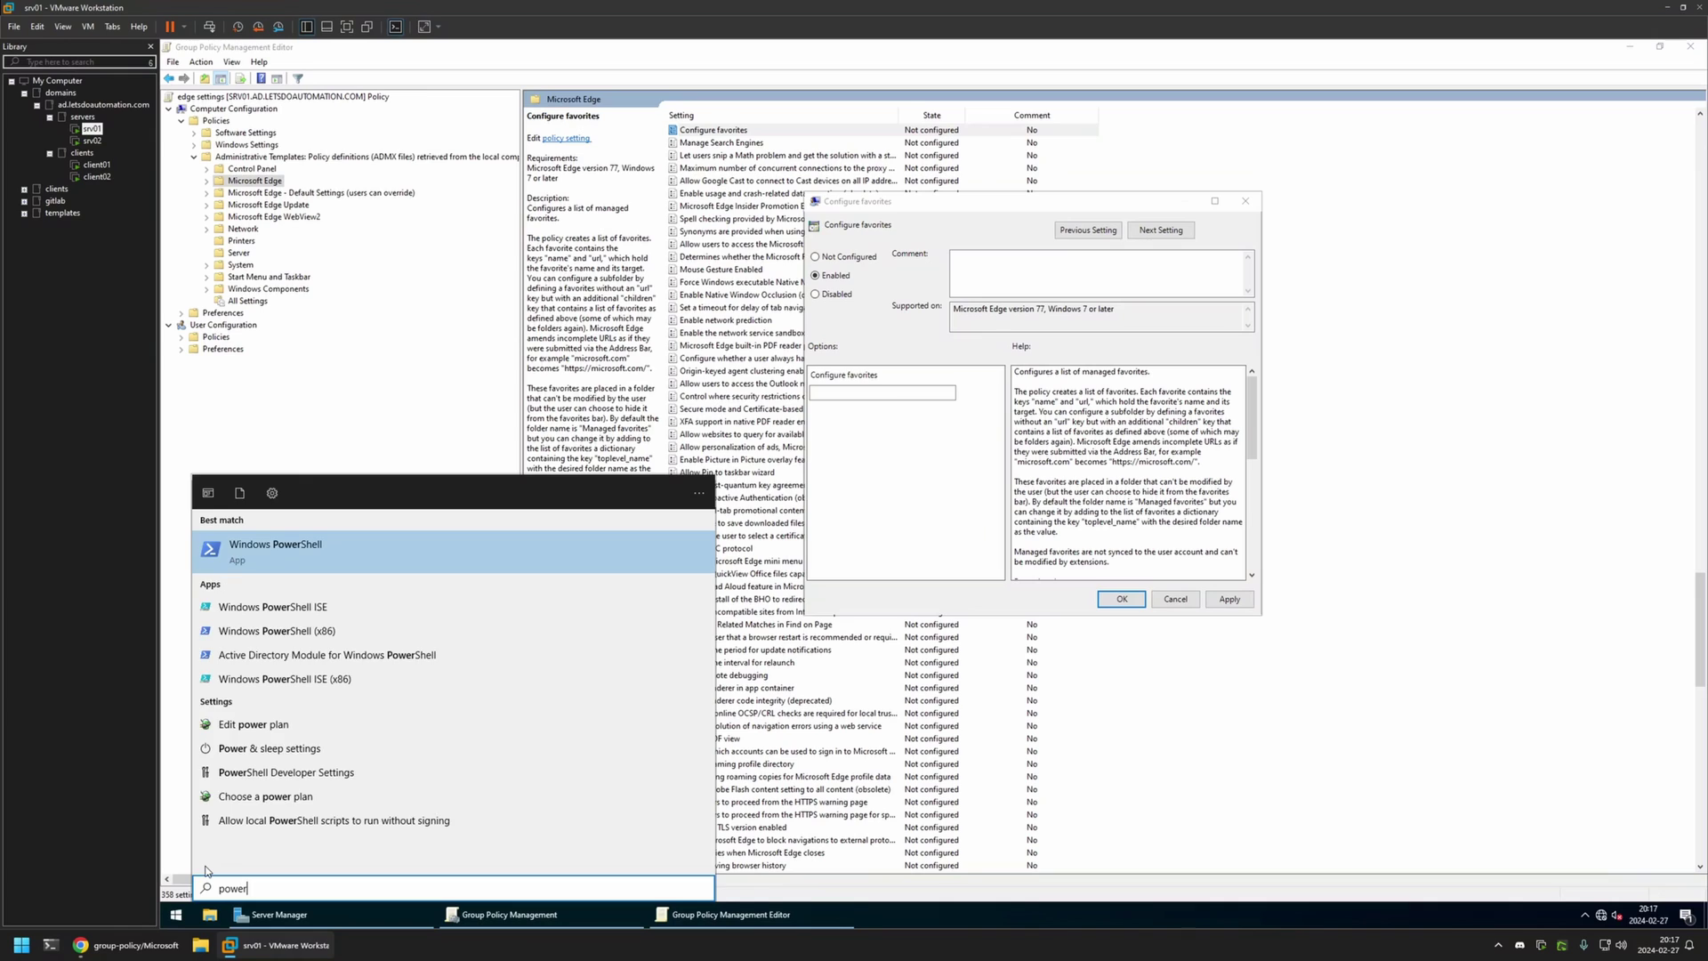
{"action": "key", "text": "Return"}
Run the pasted favorites script and copy its compressed JSON output
{"action": "key", "text": "ctrl+v"}
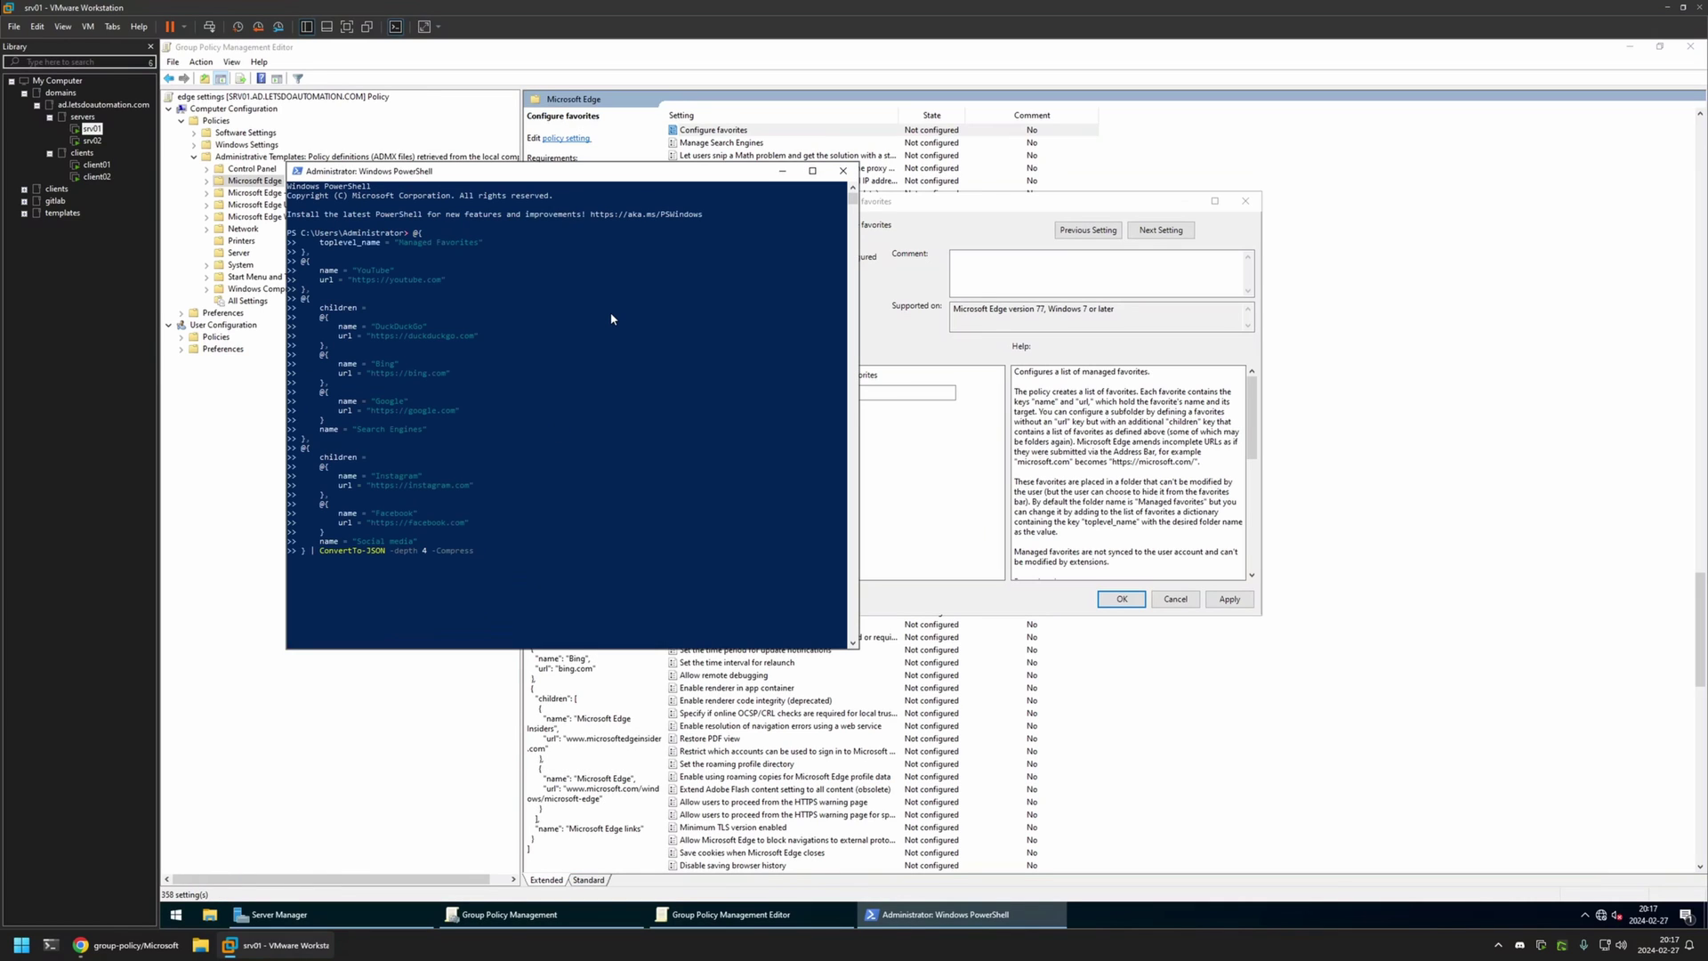
{"action": "key", "text": "Return"}
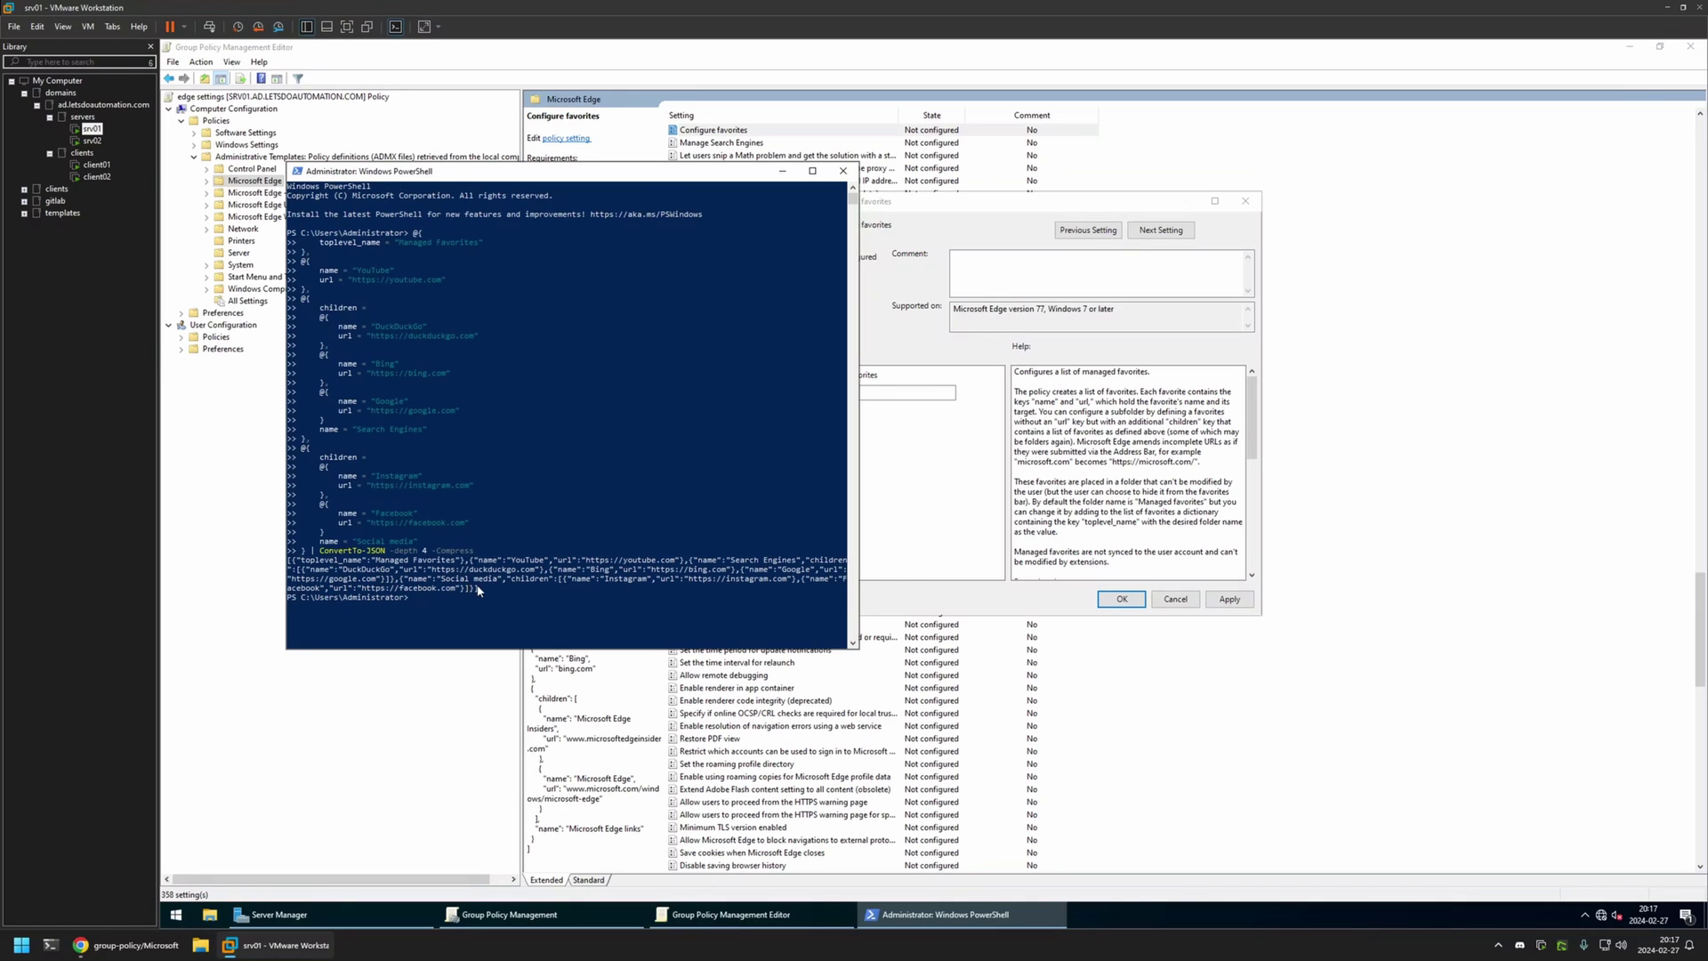
{"action": "left_click_drag", "start_coordinate": [478, 589], "coordinate": [286, 558]}
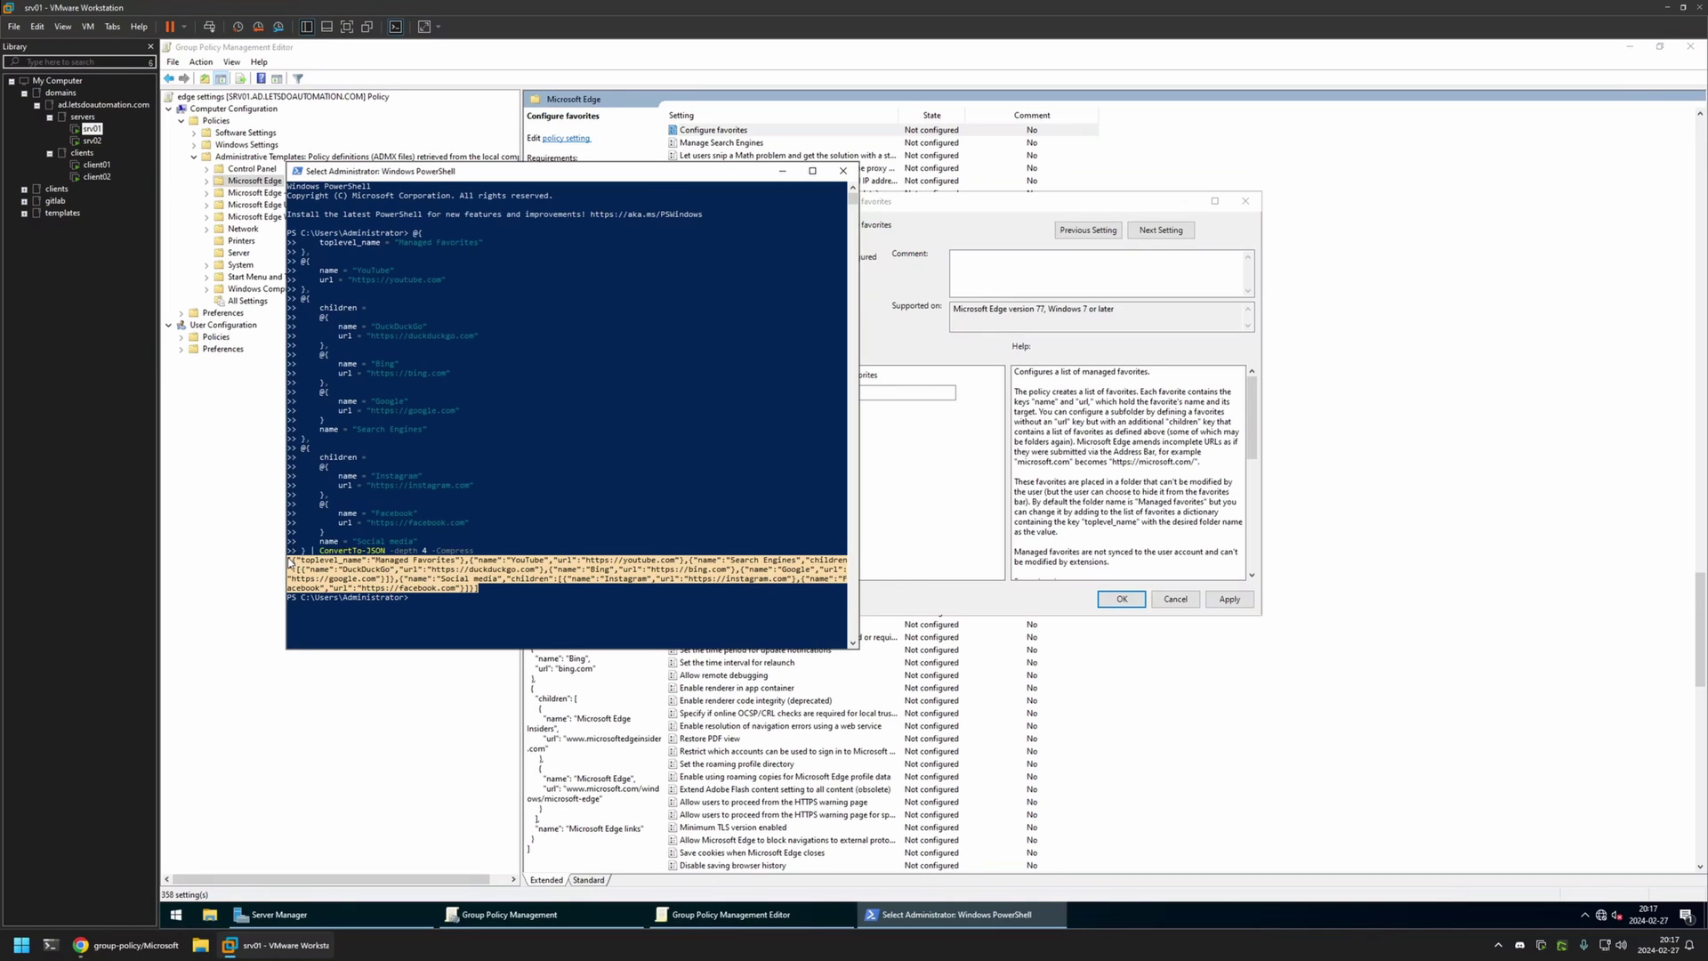
{"action": "right_click", "coordinate": [365, 567]}
{"action": "left_click", "coordinate": [976, 420]}
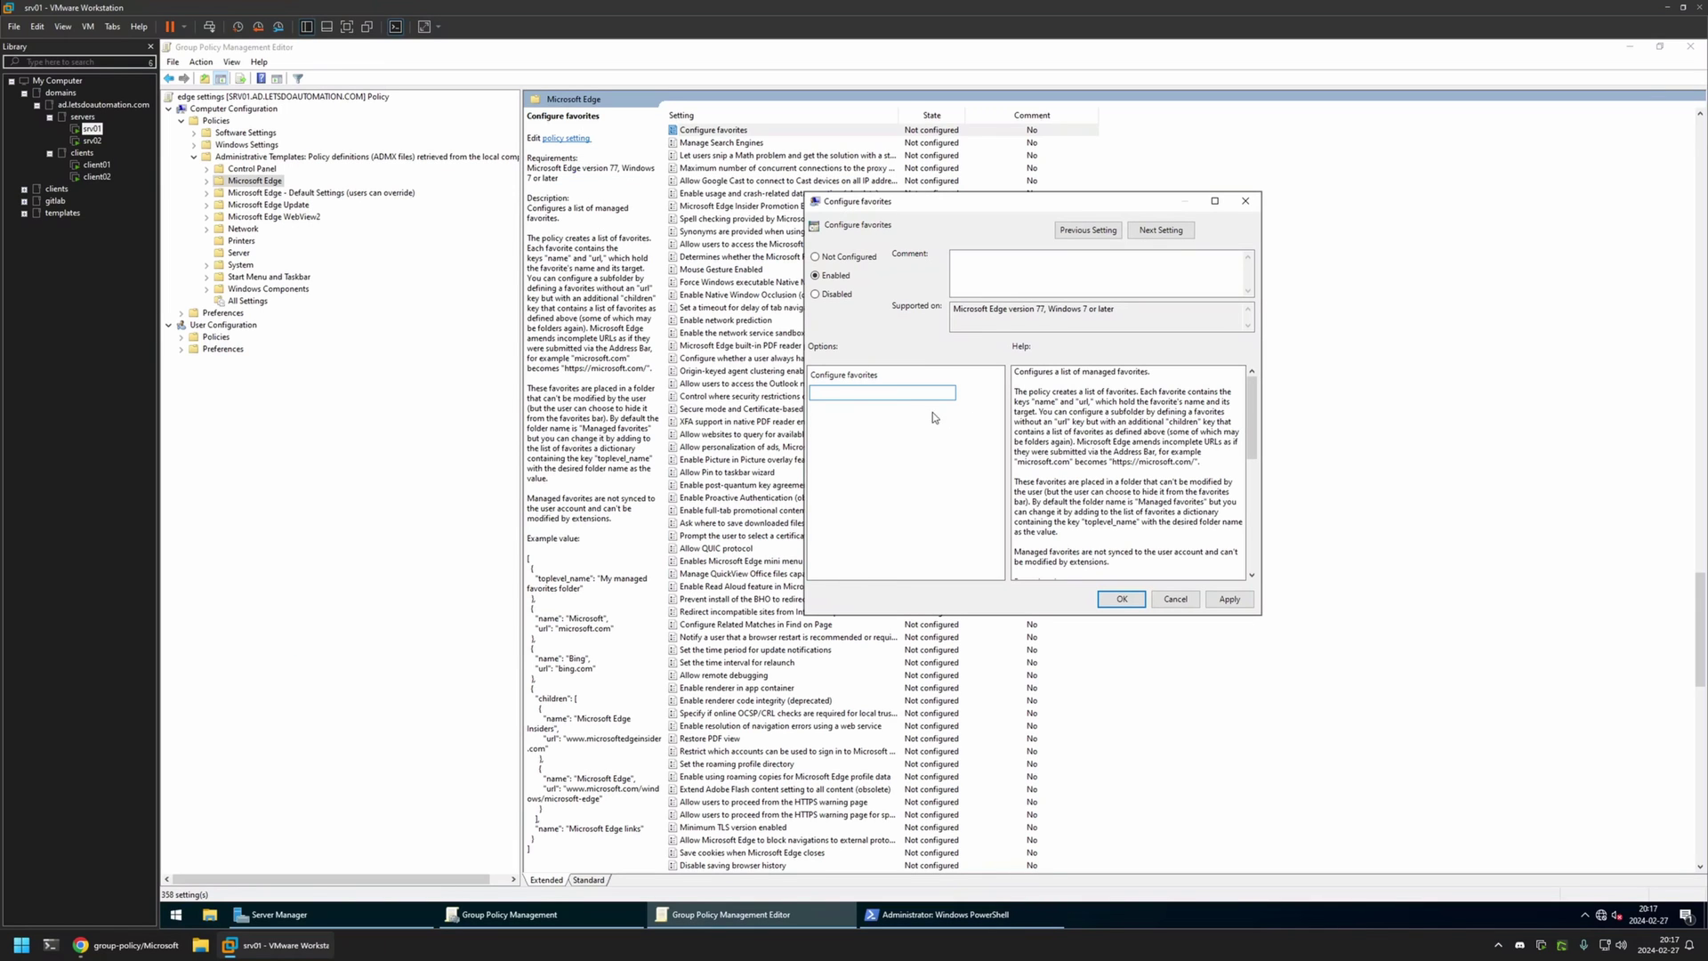
Paste the compressed favorites JSON into the Configure favorites box and apply it
{"action": "key", "text": "ctrl+v"}
{"action": "left_click", "coordinate": [1229, 599]}
{"action": "left_click", "coordinate": [1121, 599]}
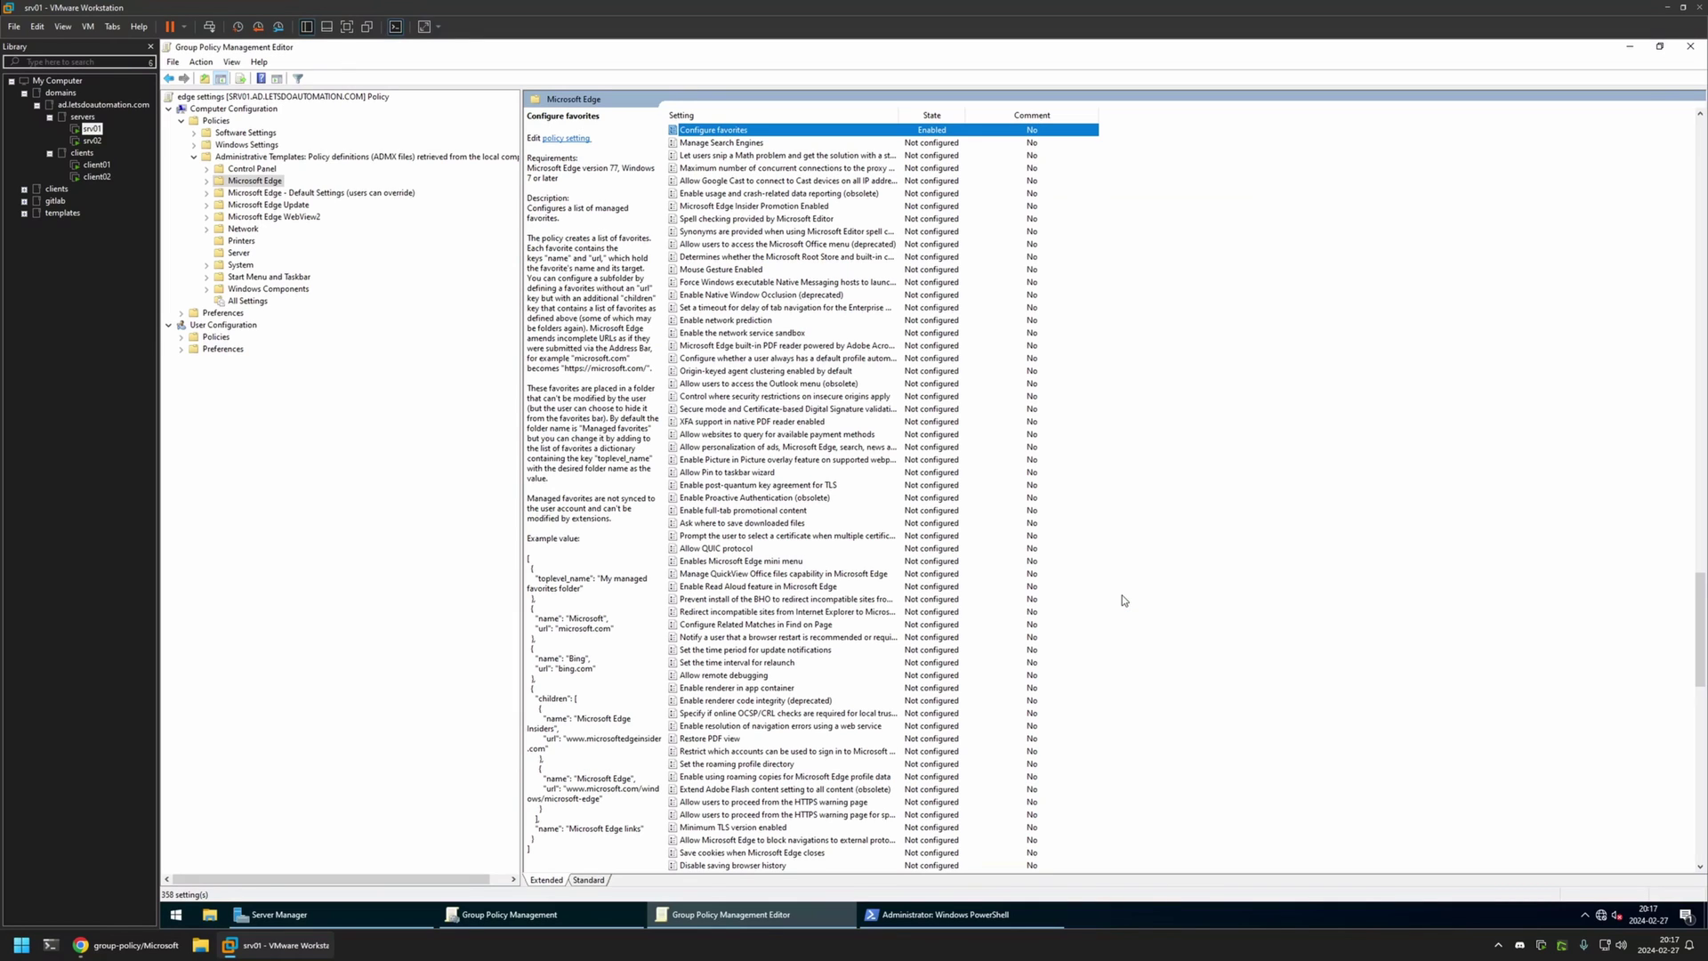
Close the editor and set the edge settings GPO Status to 'User configuration settings disabled'
{"action": "left_click", "coordinate": [1690, 46]}
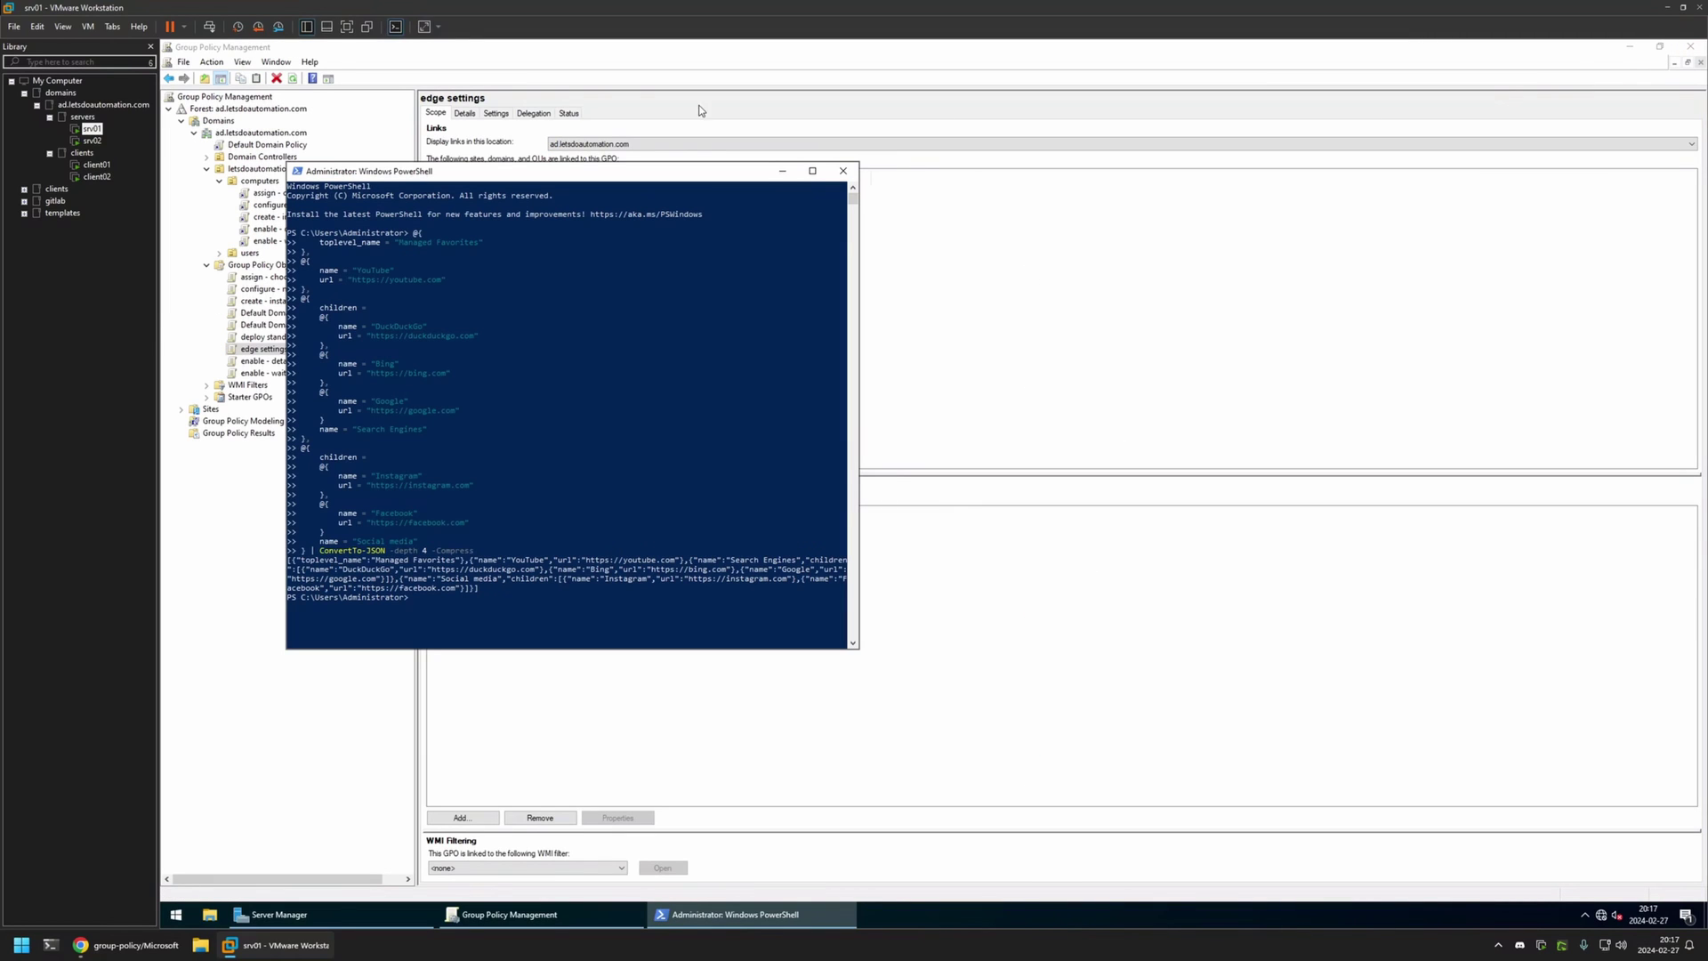
{"action": "left_click", "coordinate": [464, 116]}
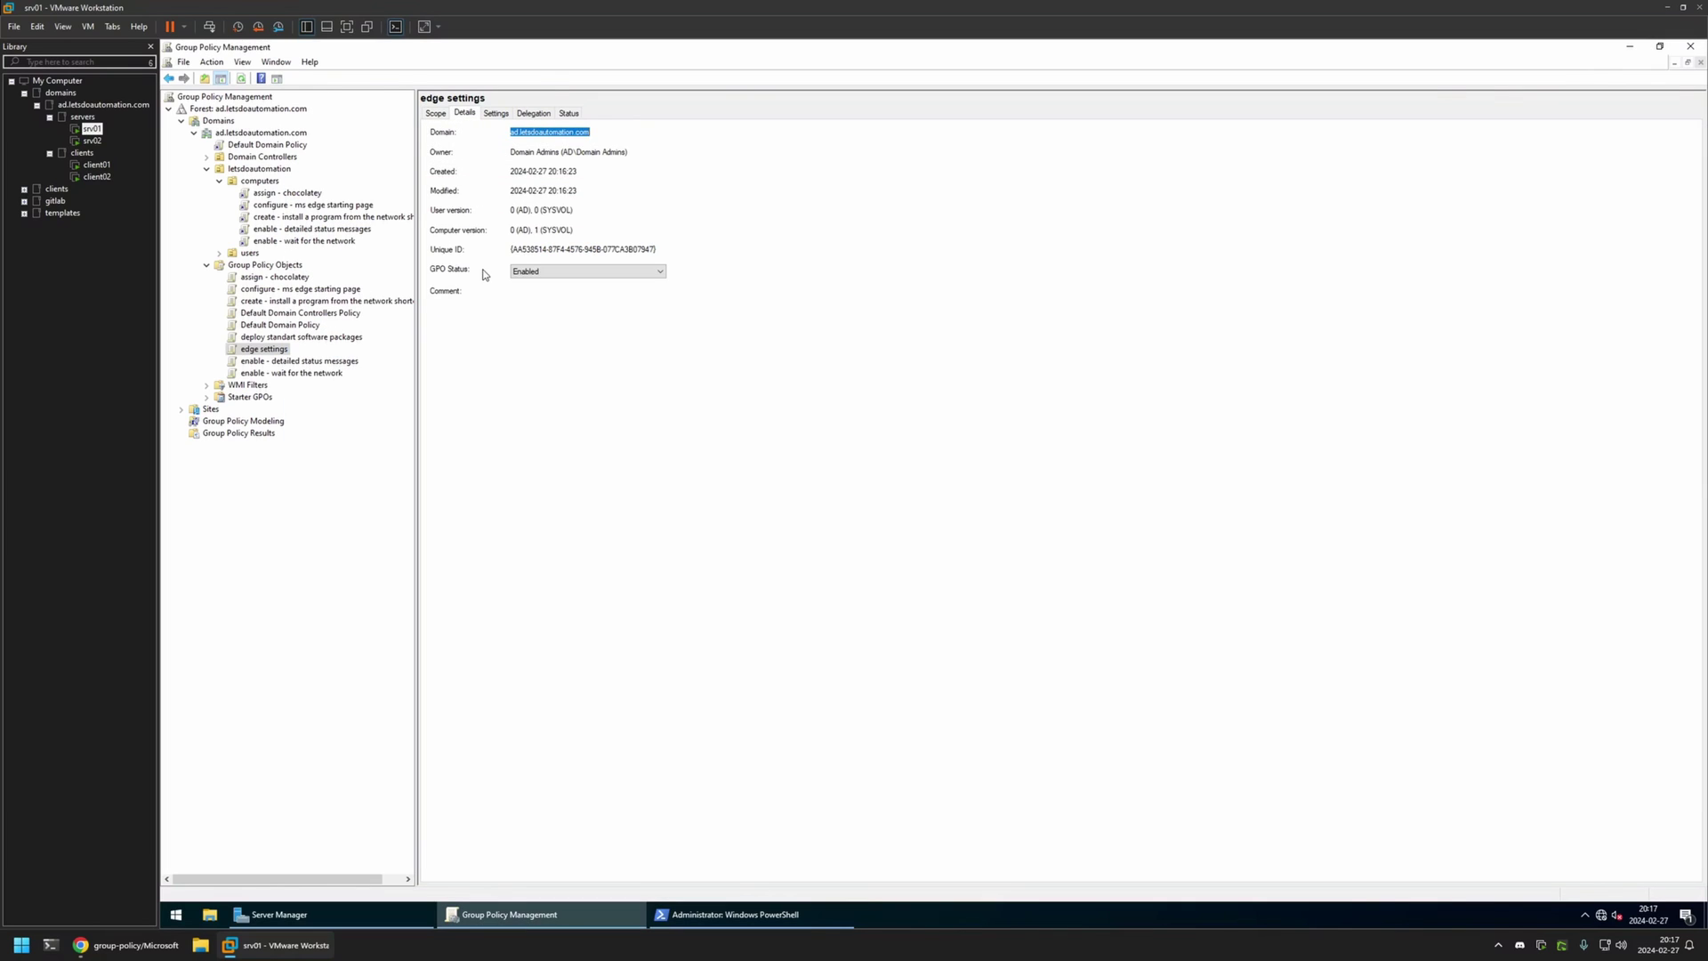
{"action": "left_click", "coordinate": [541, 271]}
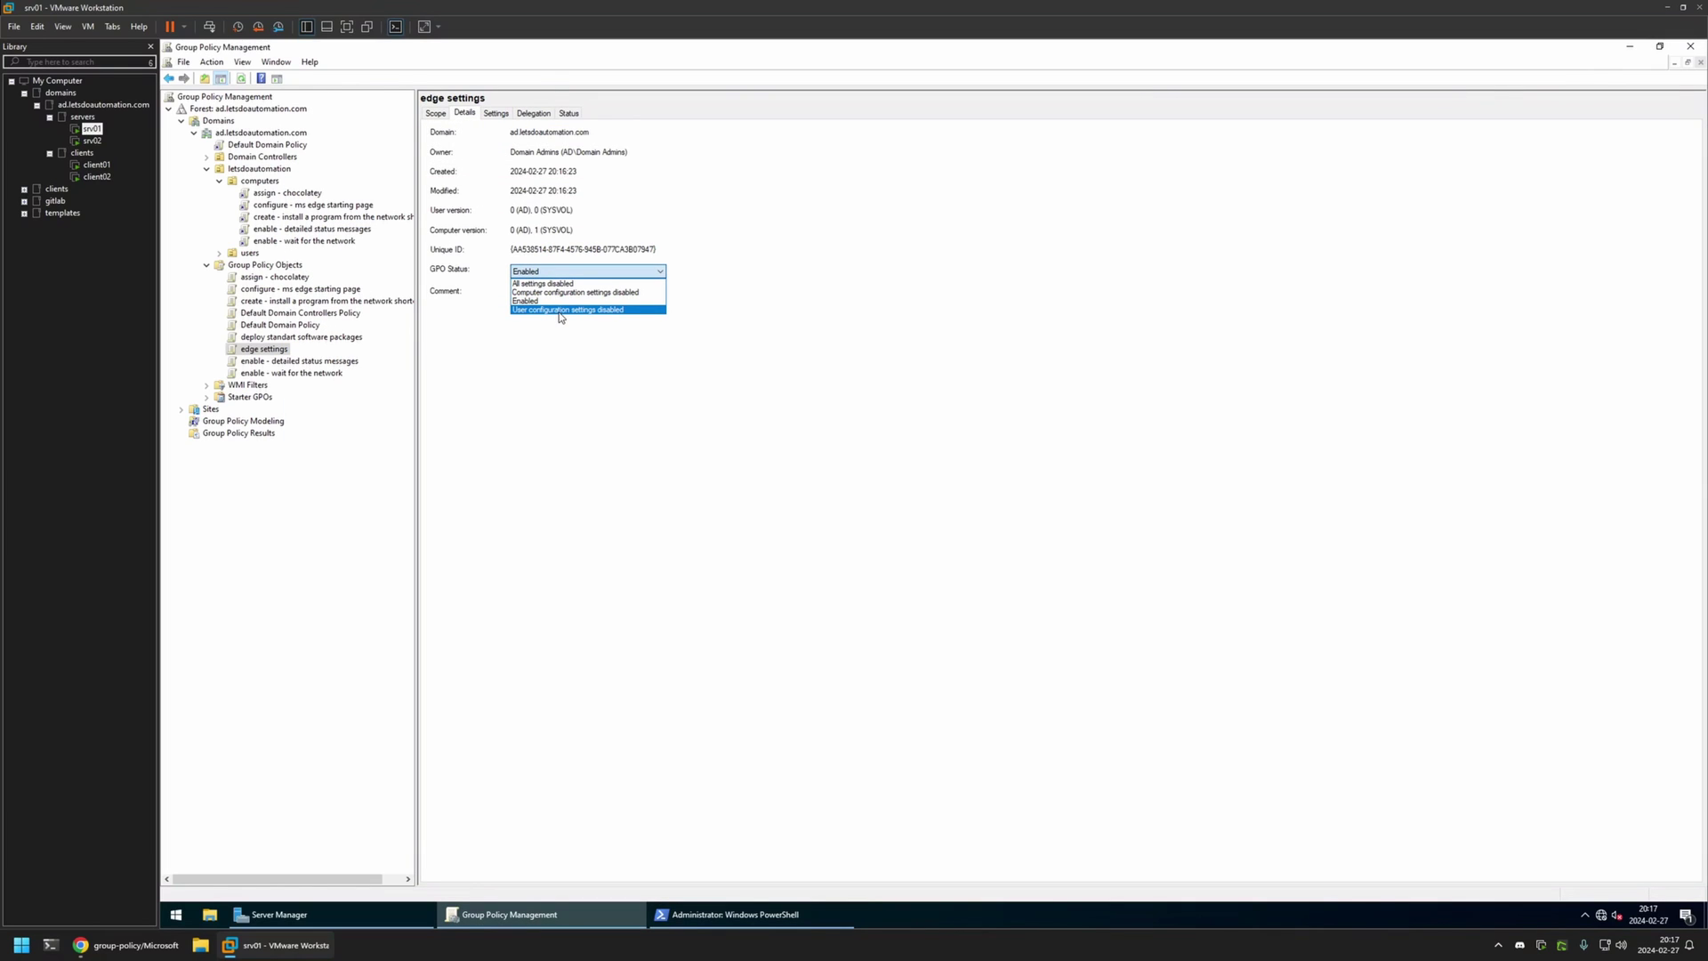
{"action": "left_click", "coordinate": [560, 310]}
{"action": "left_click", "coordinate": [983, 503]}
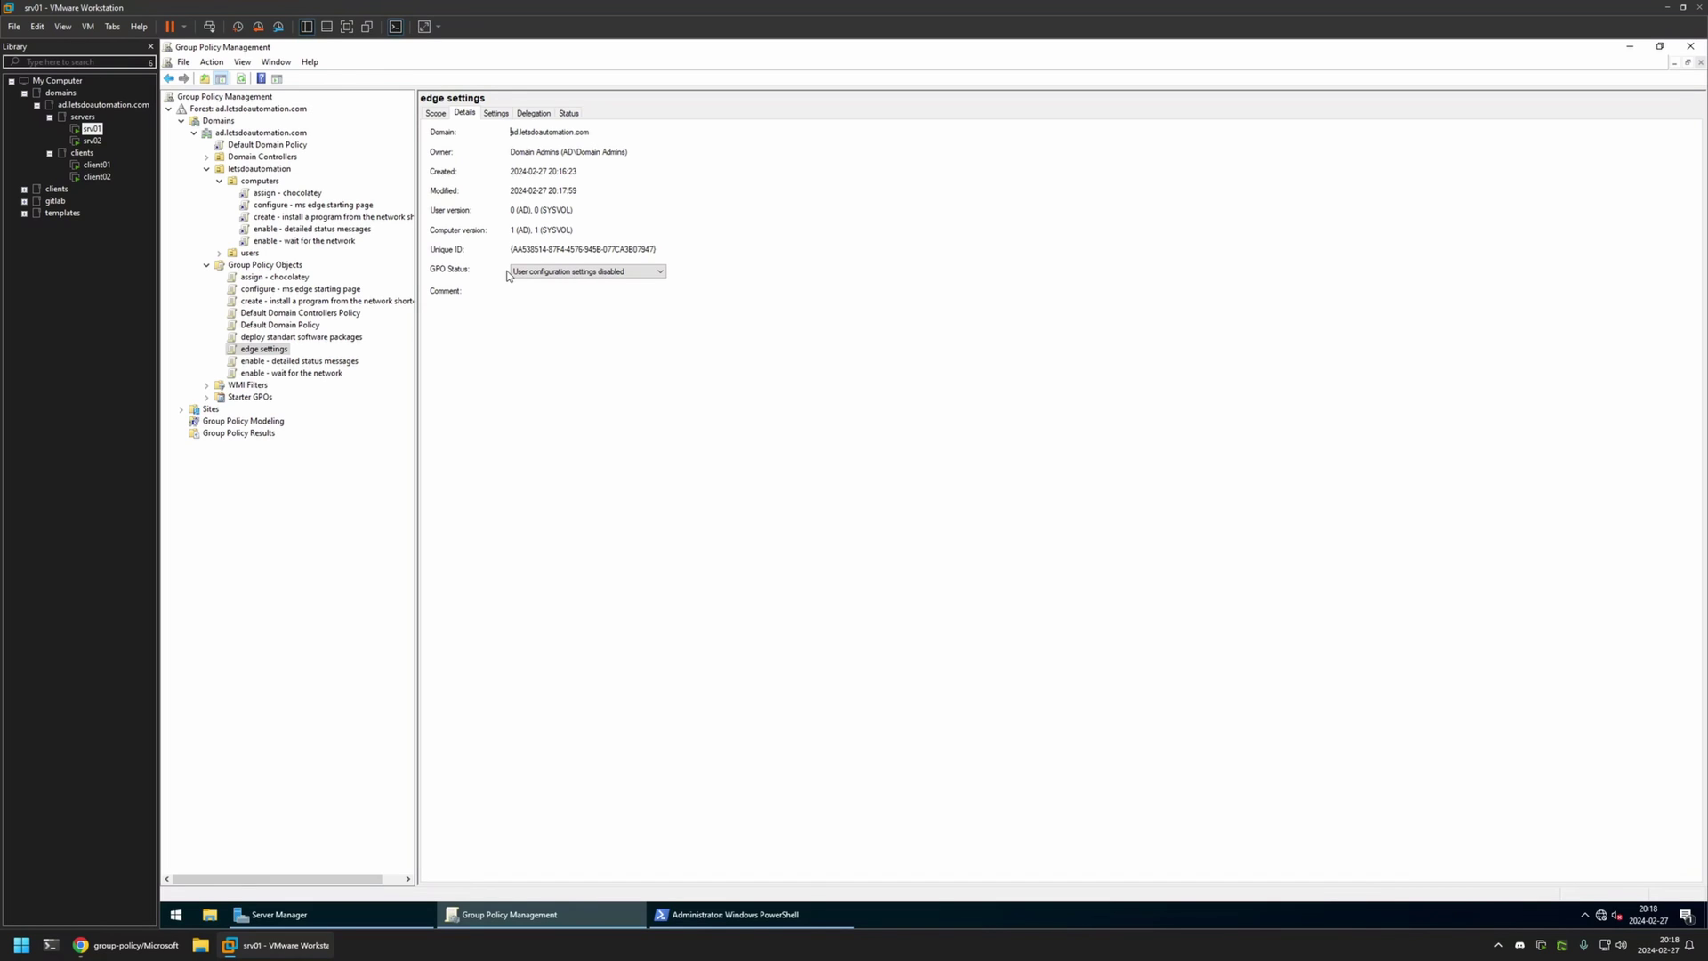
{"action": "left_click", "coordinate": [265, 181]}
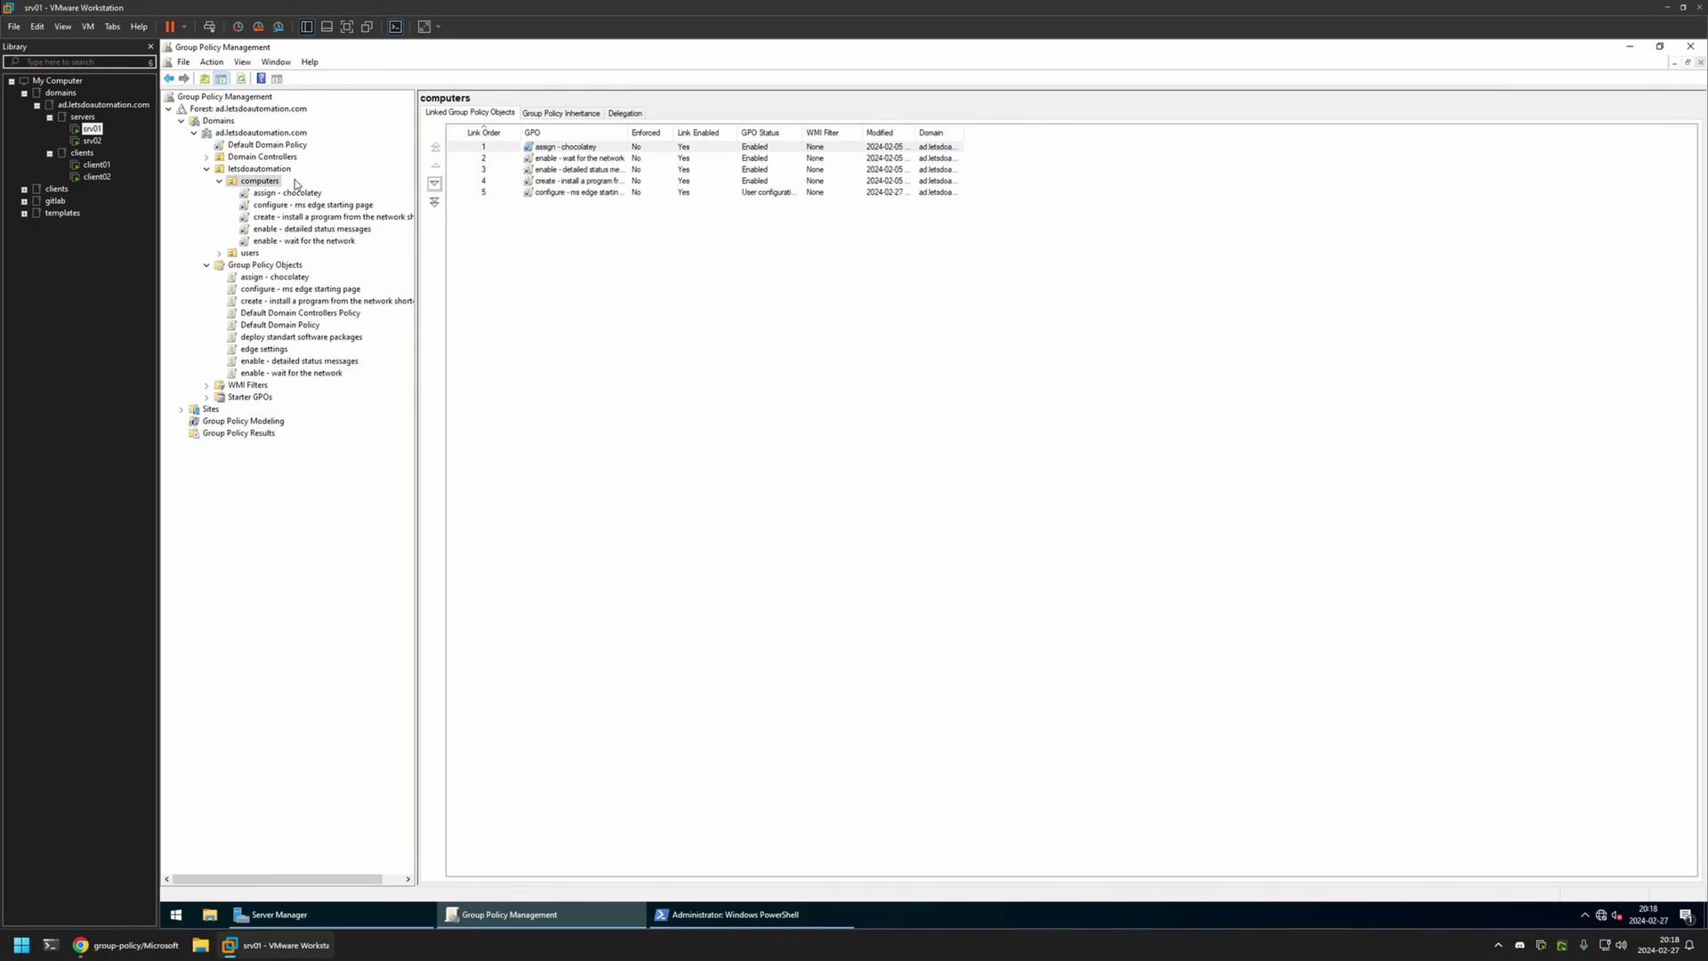
Drag the edge settings GPO onto the computers OU and confirm the link
{"action": "left_click_drag", "start_coordinate": [281, 354], "coordinate": [257, 186]}
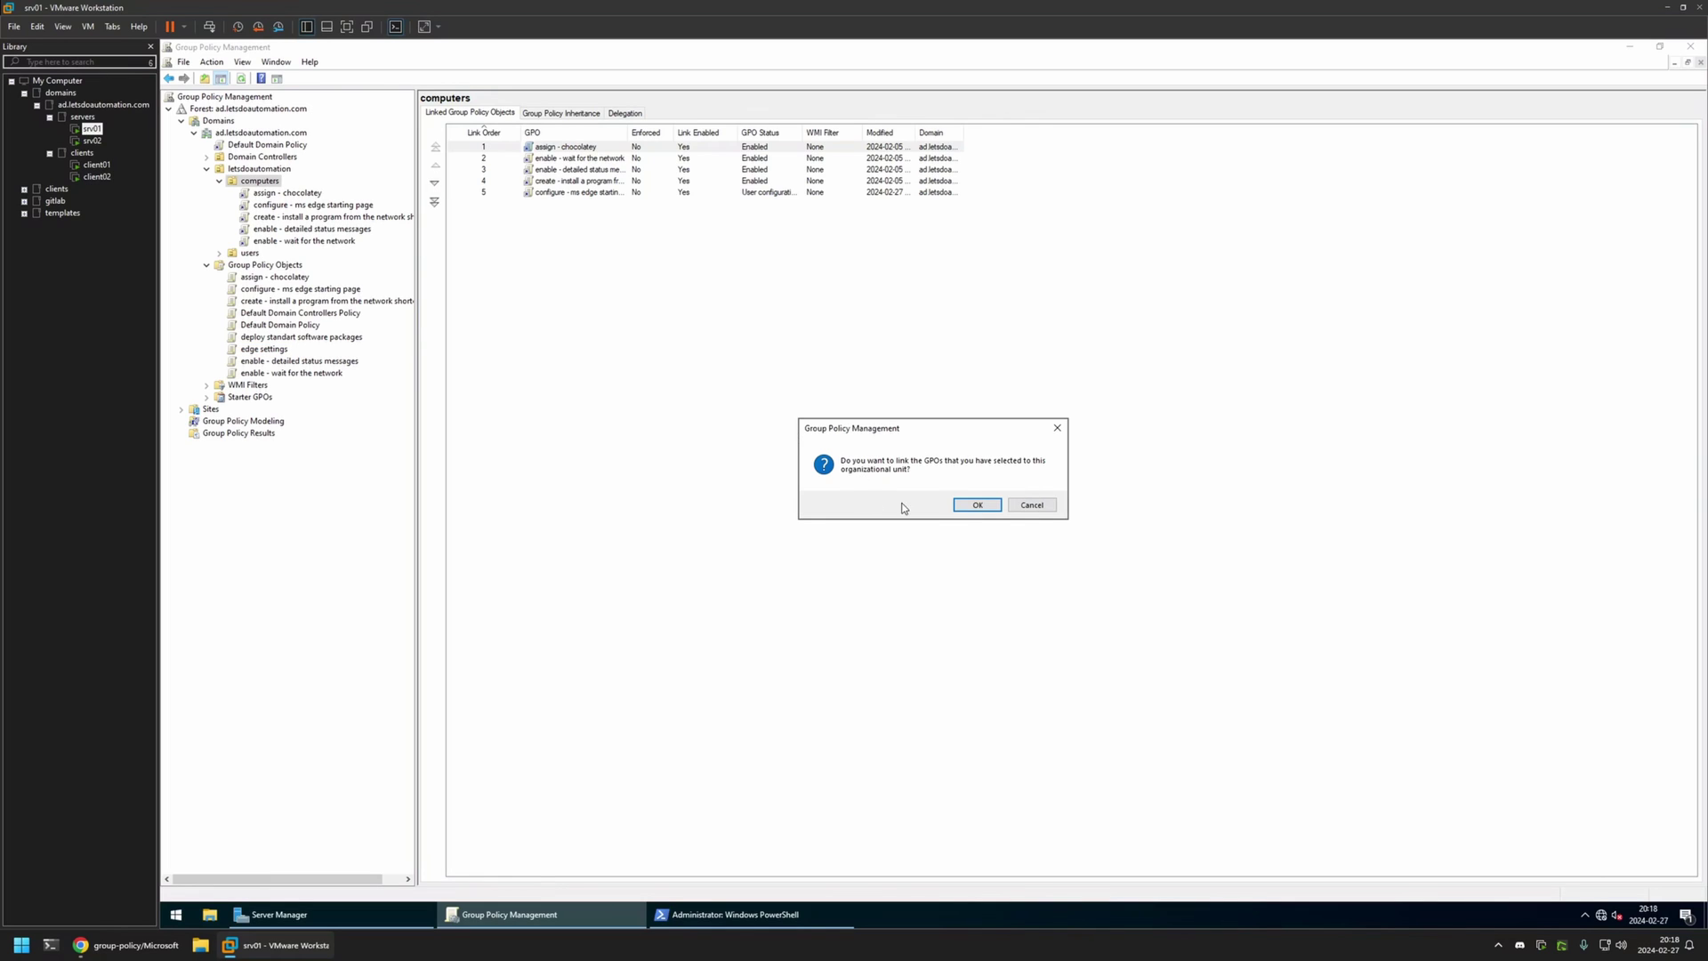
{"action": "left_click", "coordinate": [969, 506]}
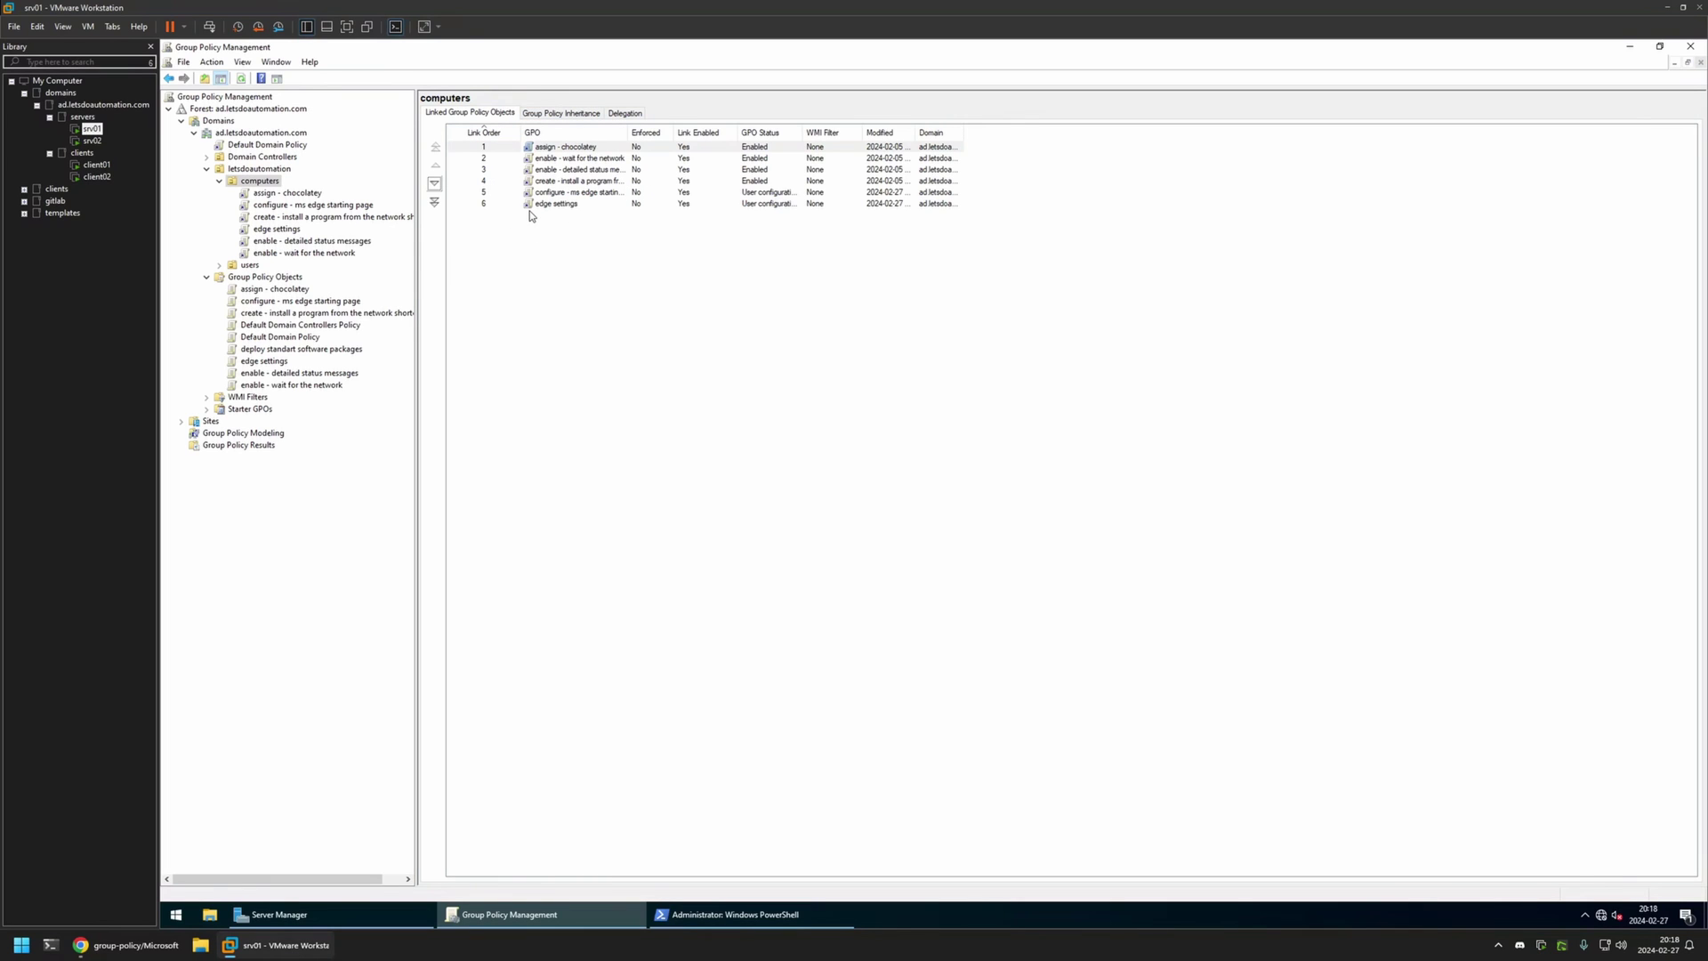
On client01, open Microsoft Edge, then run gpupdate in Command Prompt
{"action": "left_click", "coordinate": [97, 165]}
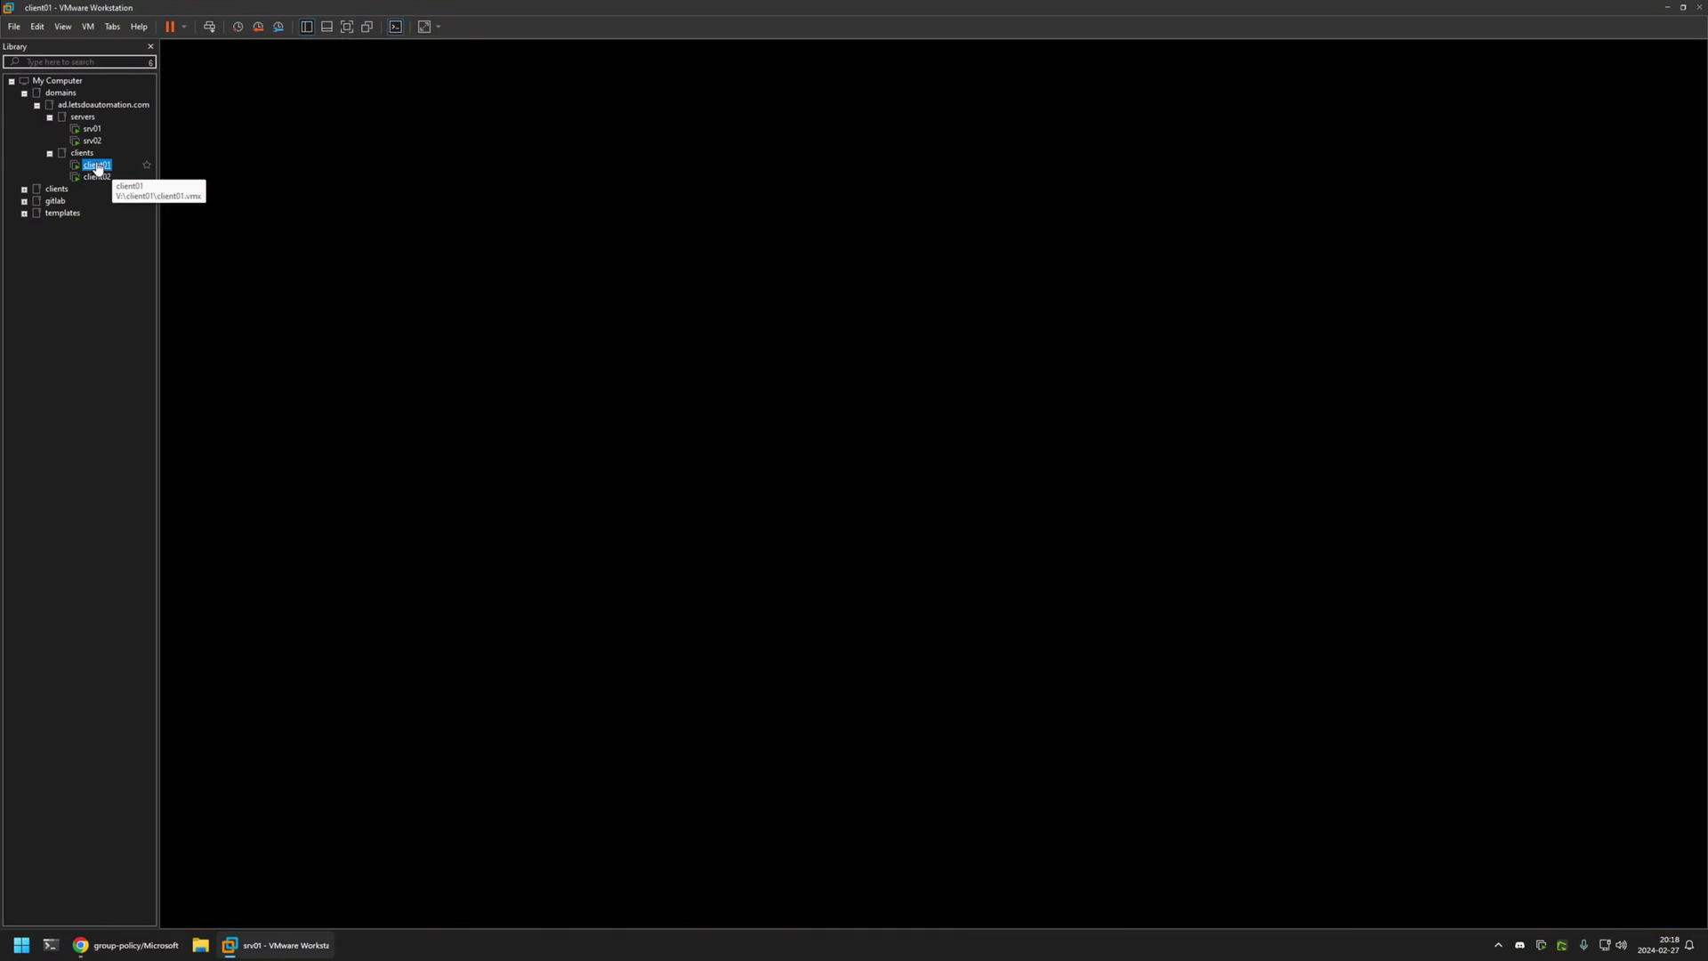
{"action": "double_click", "coordinate": [220, 188]}
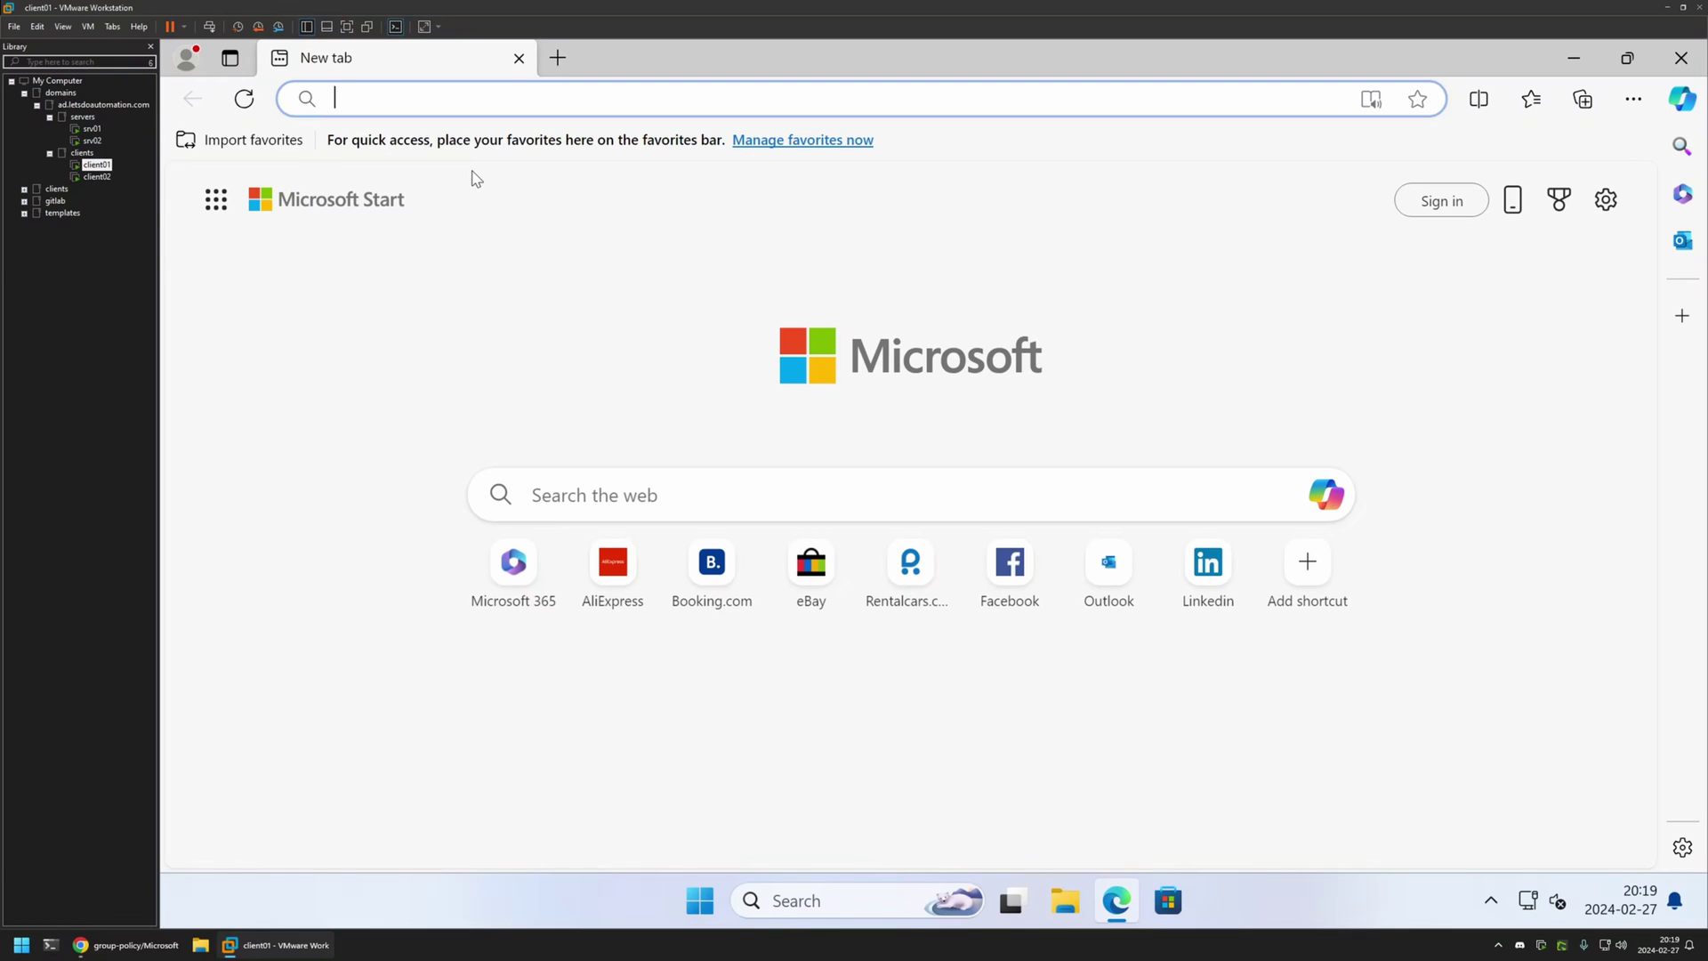
{"action": "type", "text": "cmd"}
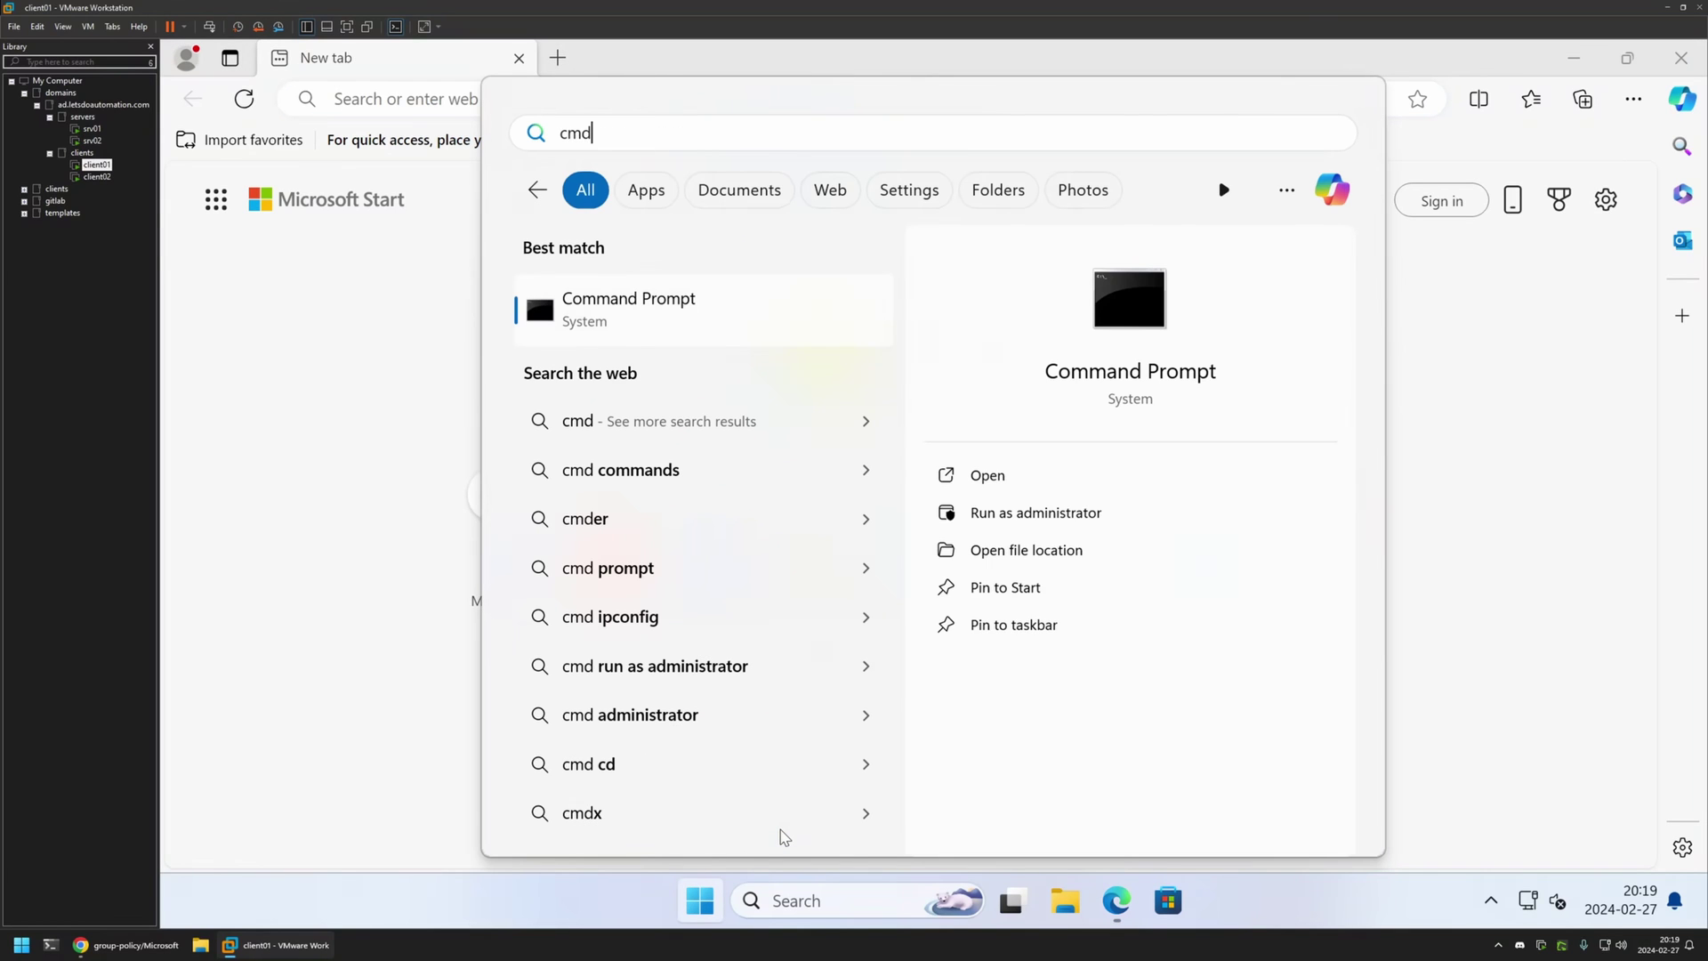
{"action": "key", "text": "Return"}
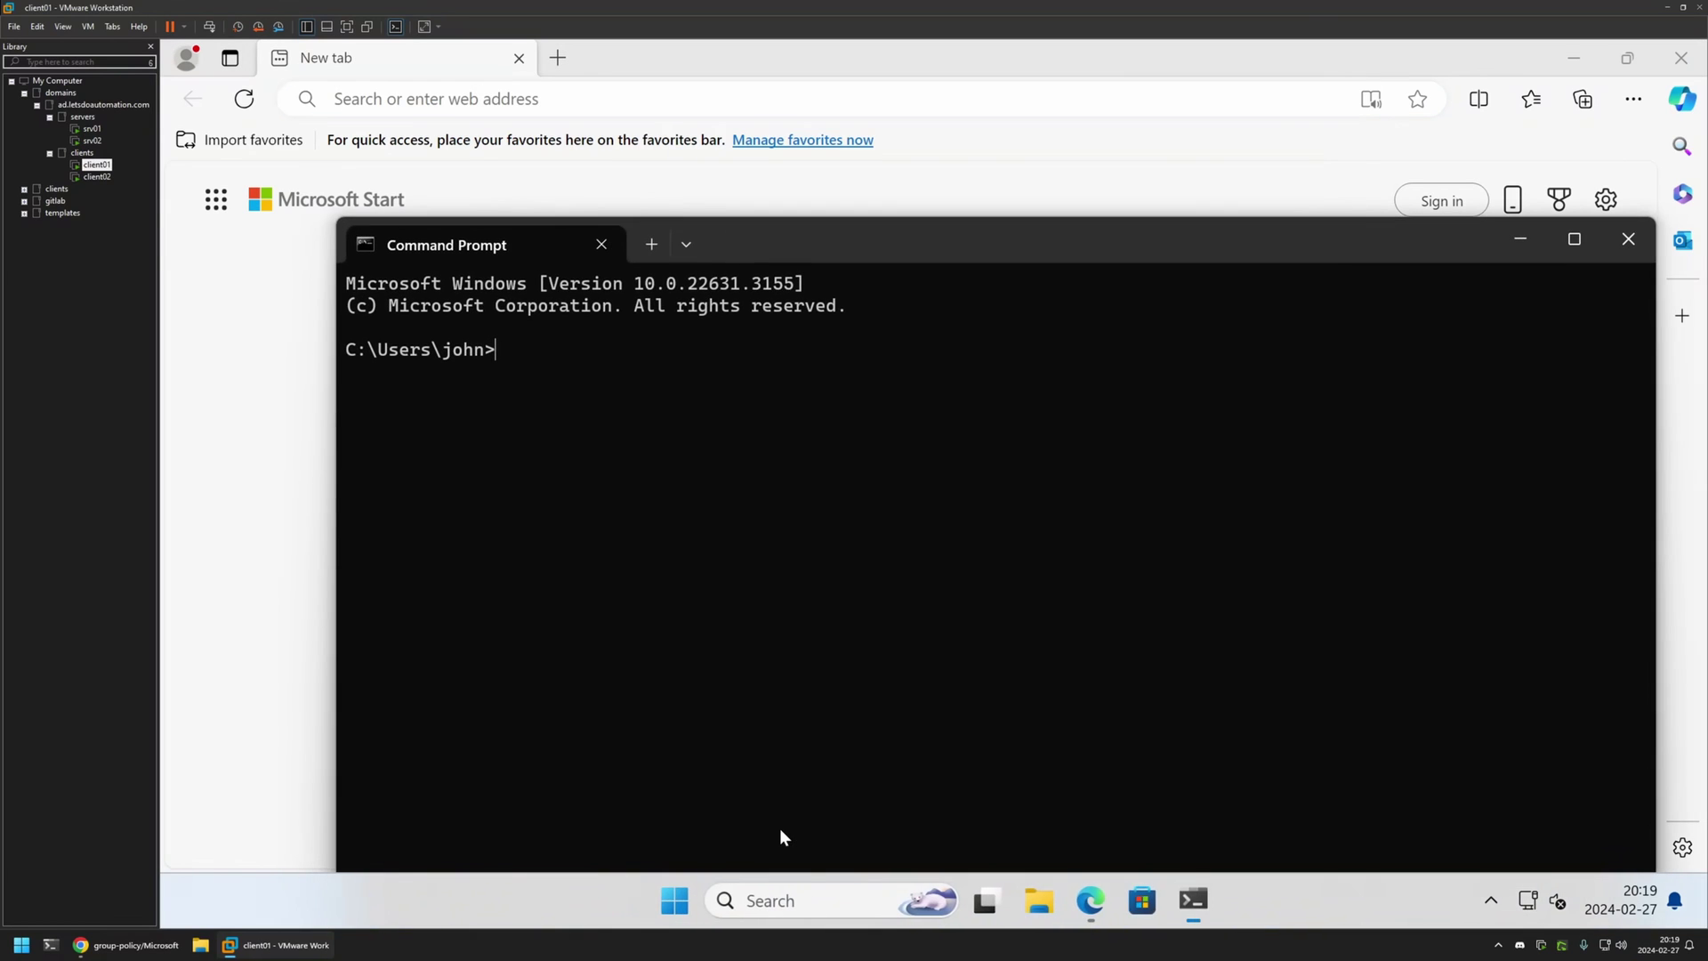
{"action": "type", "text": "gpupdate"}
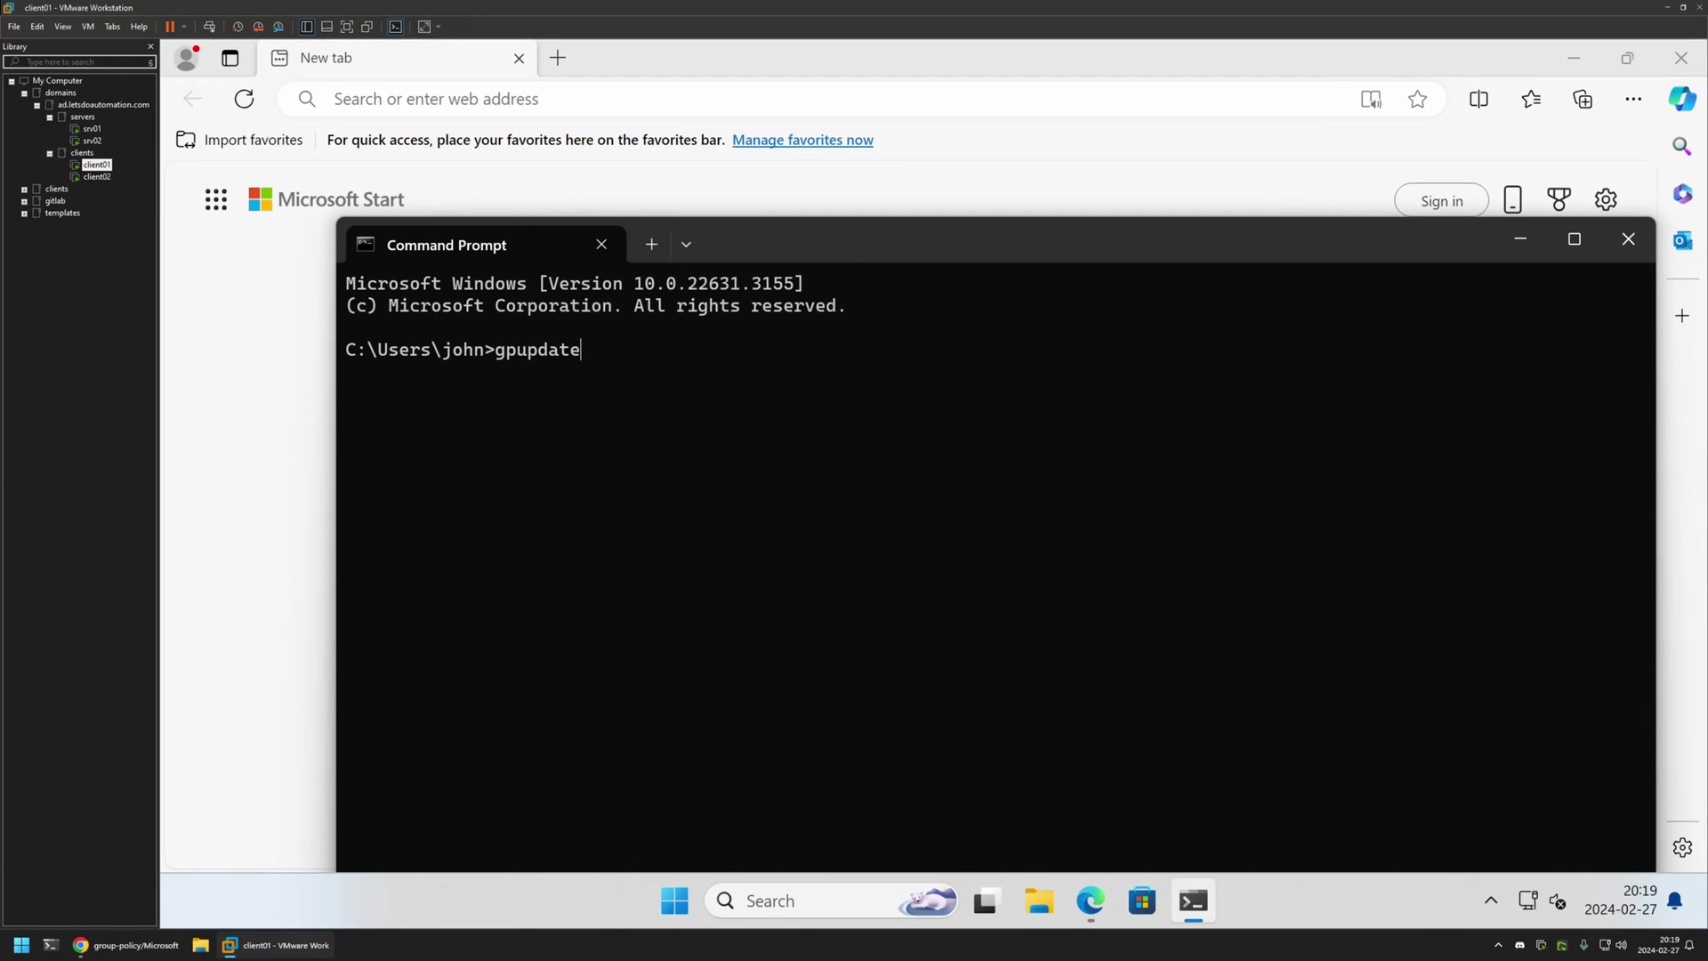
{"action": "key", "text": "Return"}
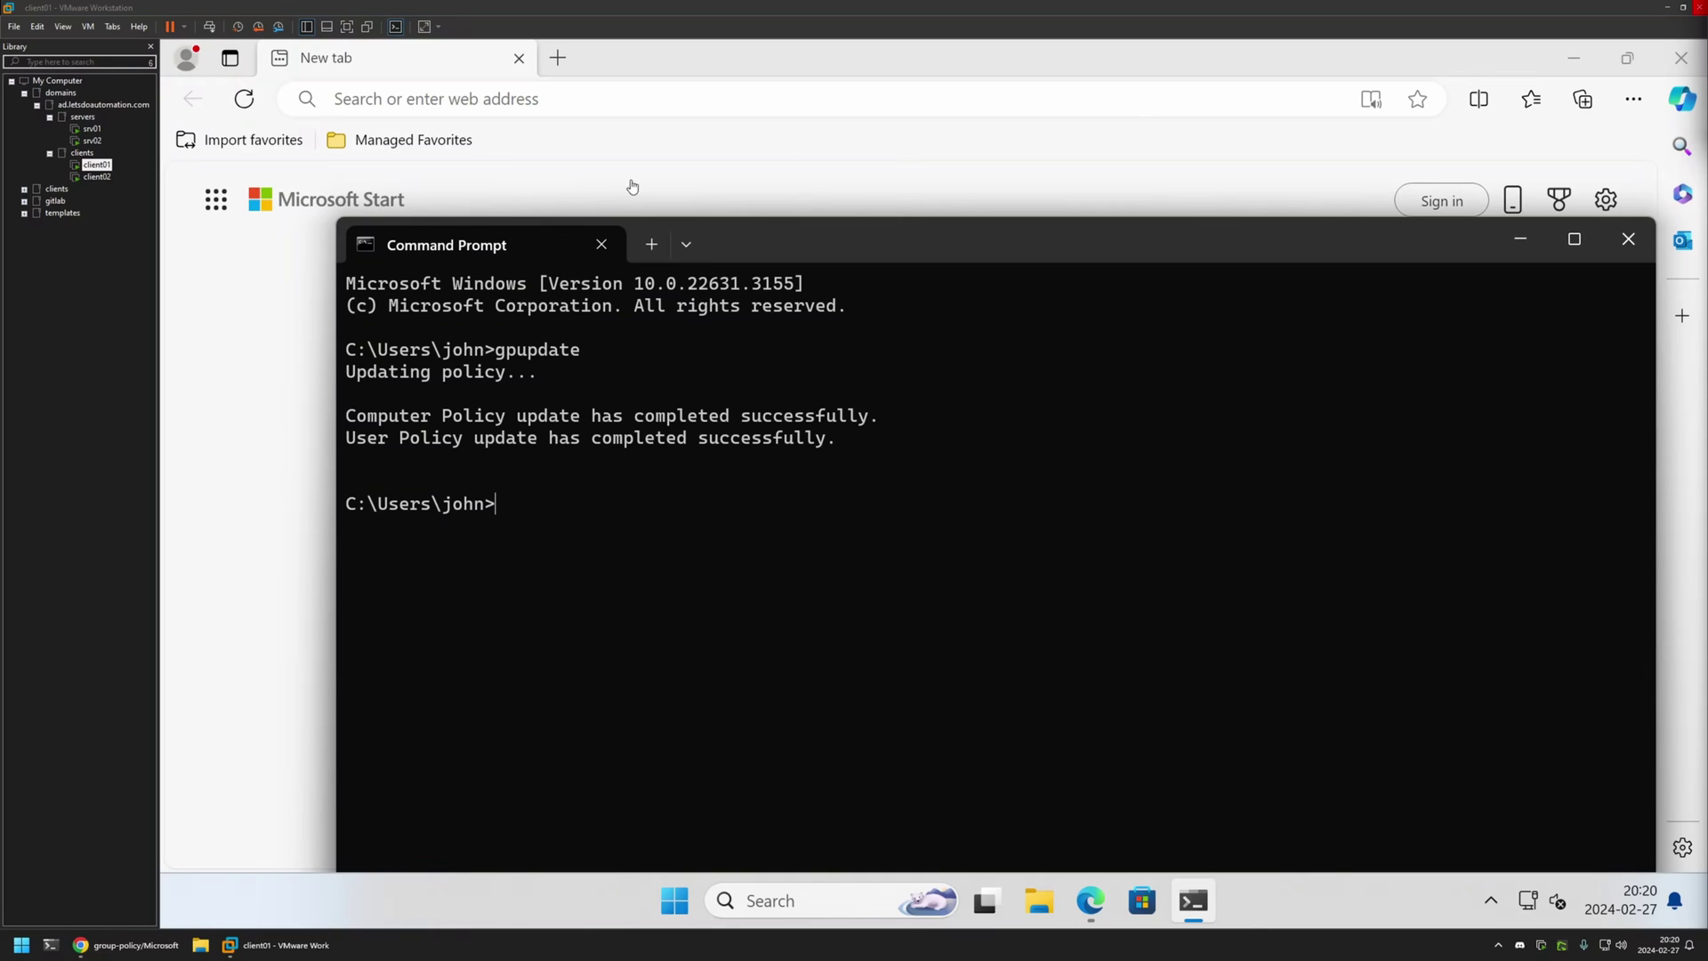
In Edge, expand Managed Favorites to confirm YouTube, Search Engines and Social media subfolders
{"action": "left_click", "coordinate": [573, 200]}
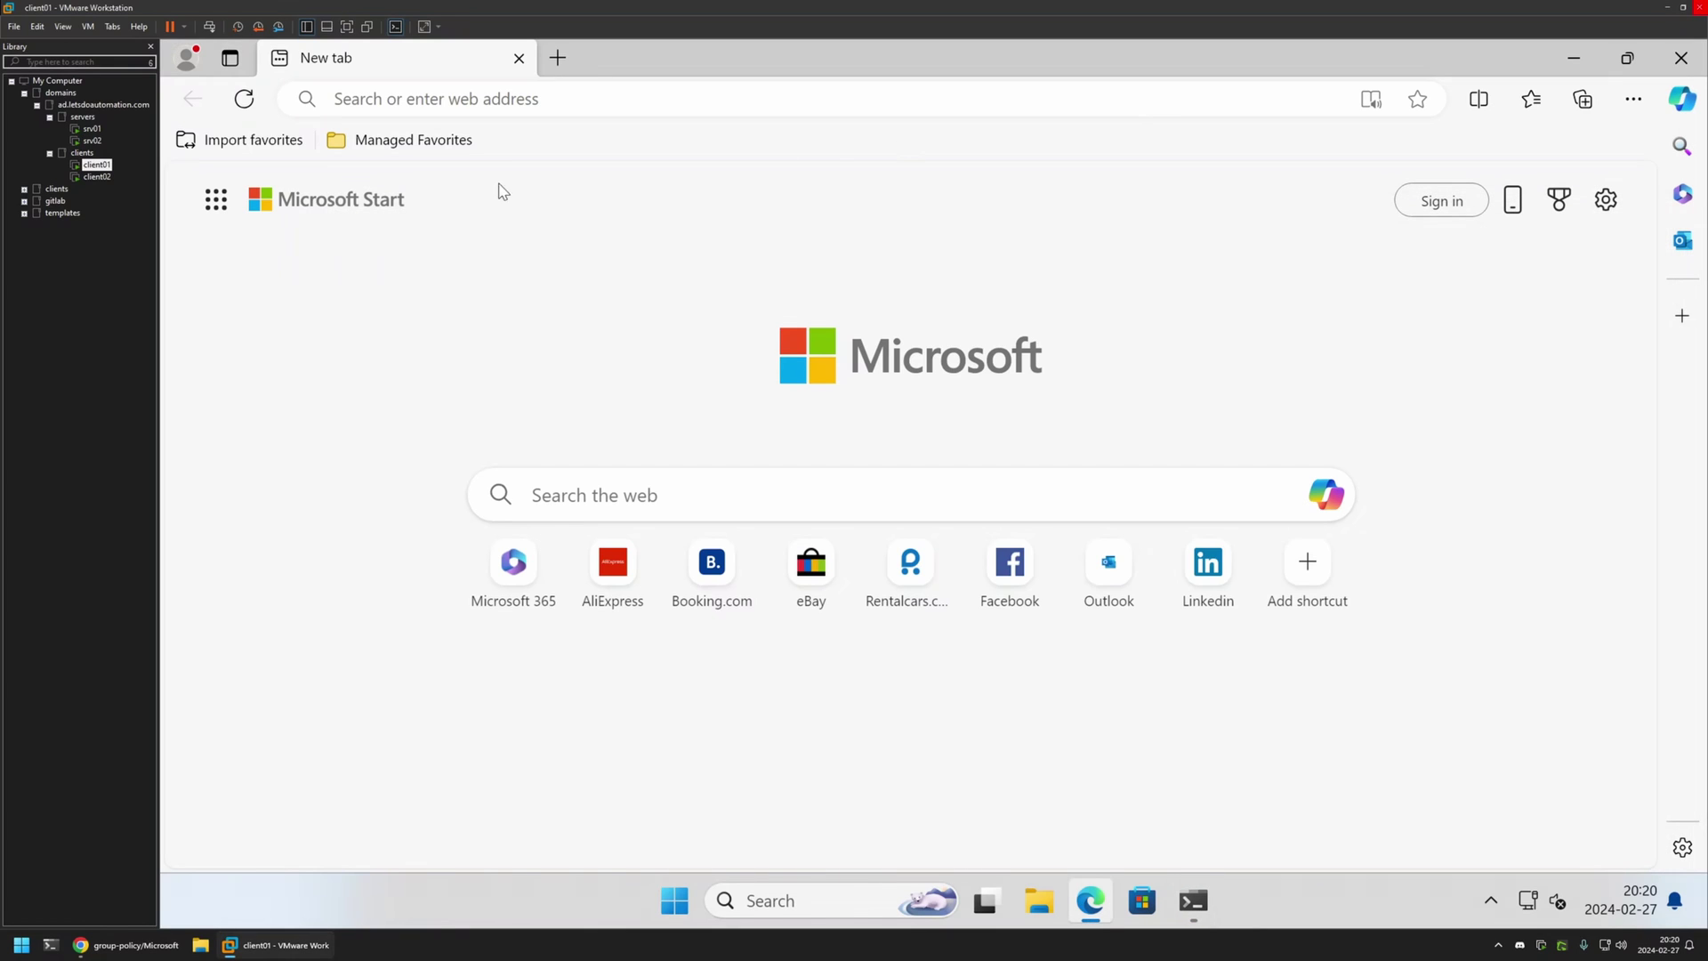
{"action": "left_click", "coordinate": [389, 149]}
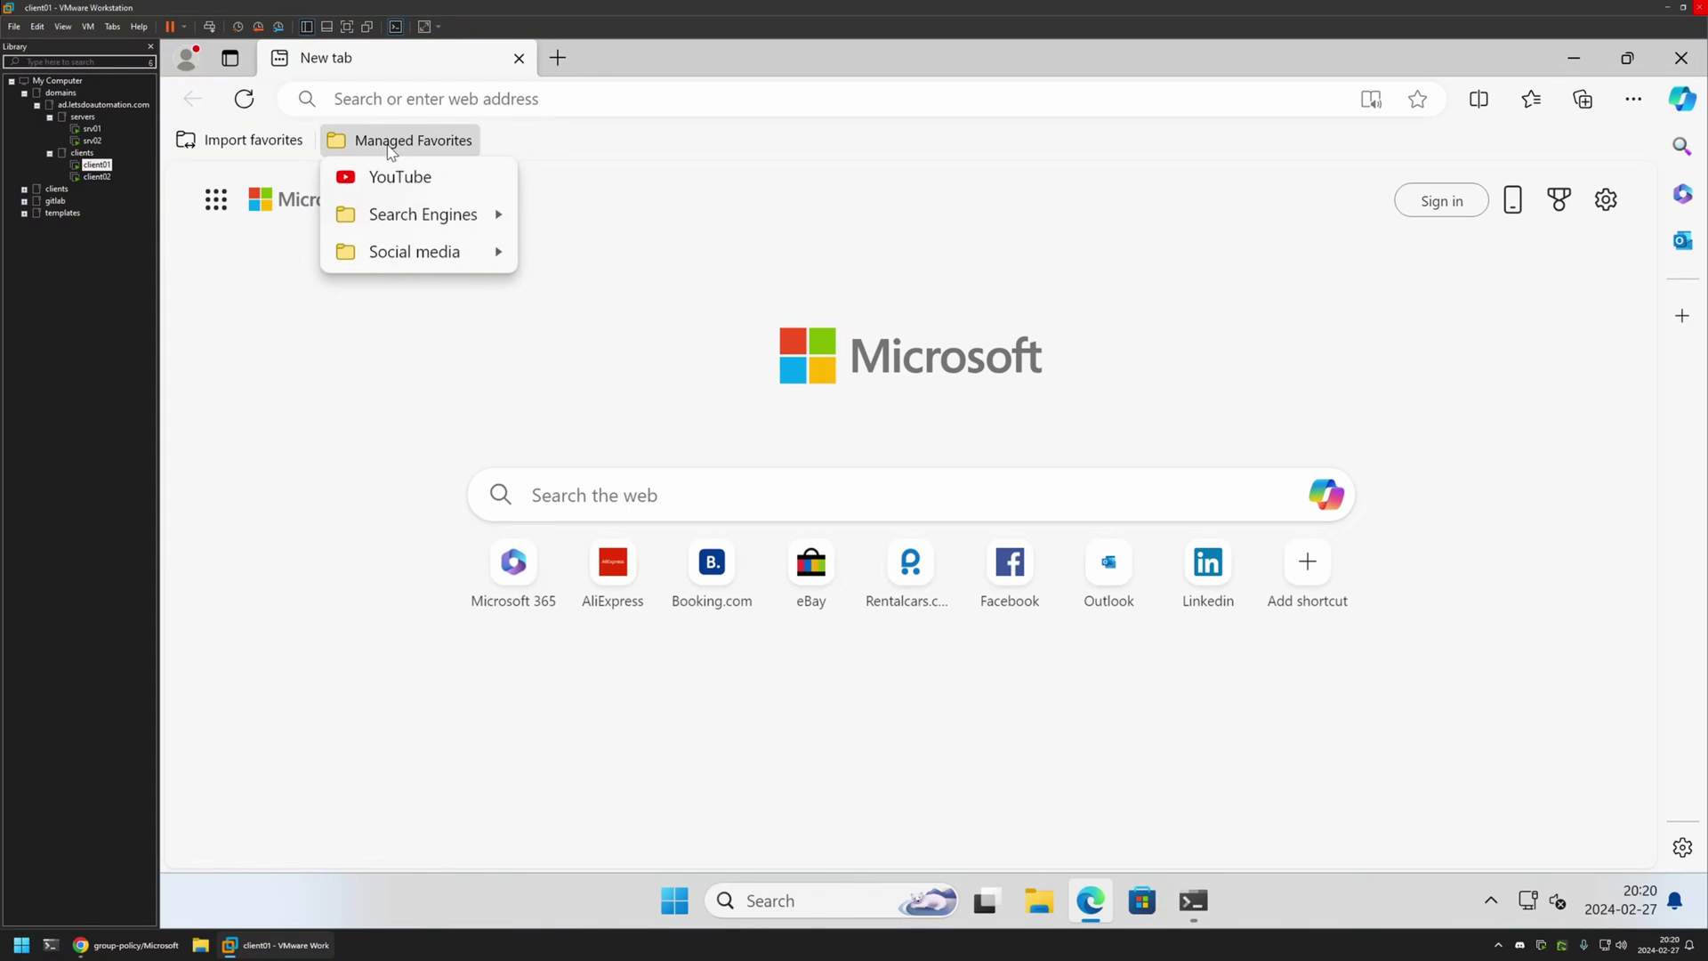
{"action": "mouse_move", "coordinate": [420, 220]}
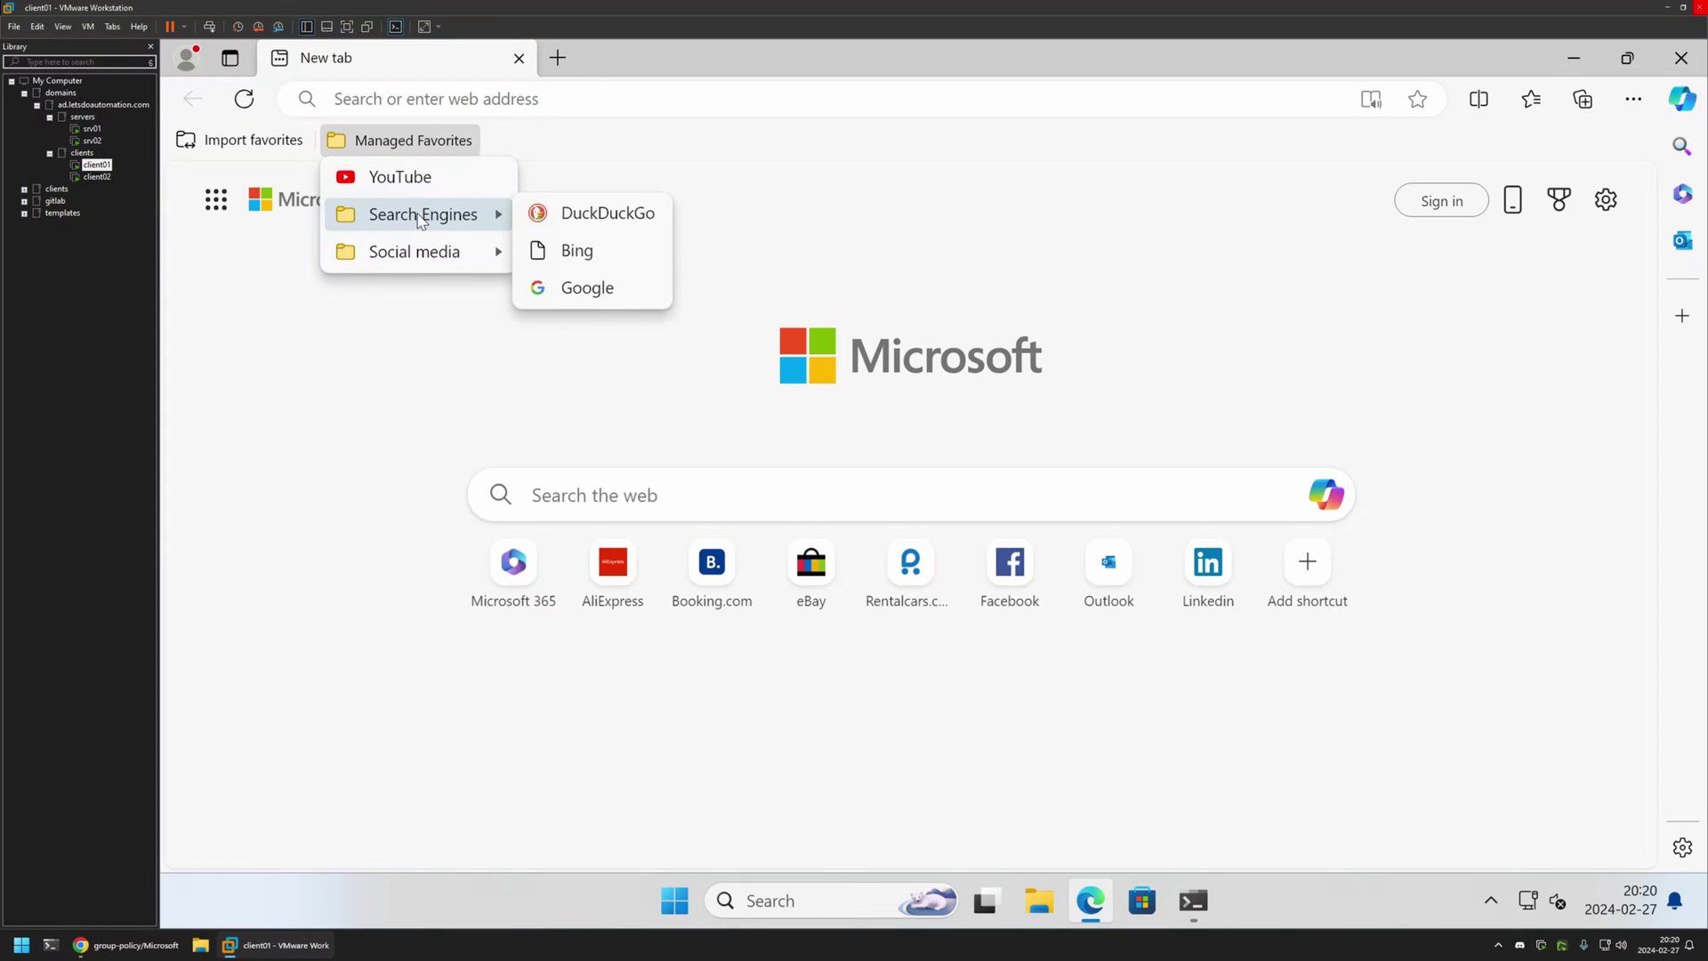
{"action": "mouse_move", "coordinate": [421, 258]}
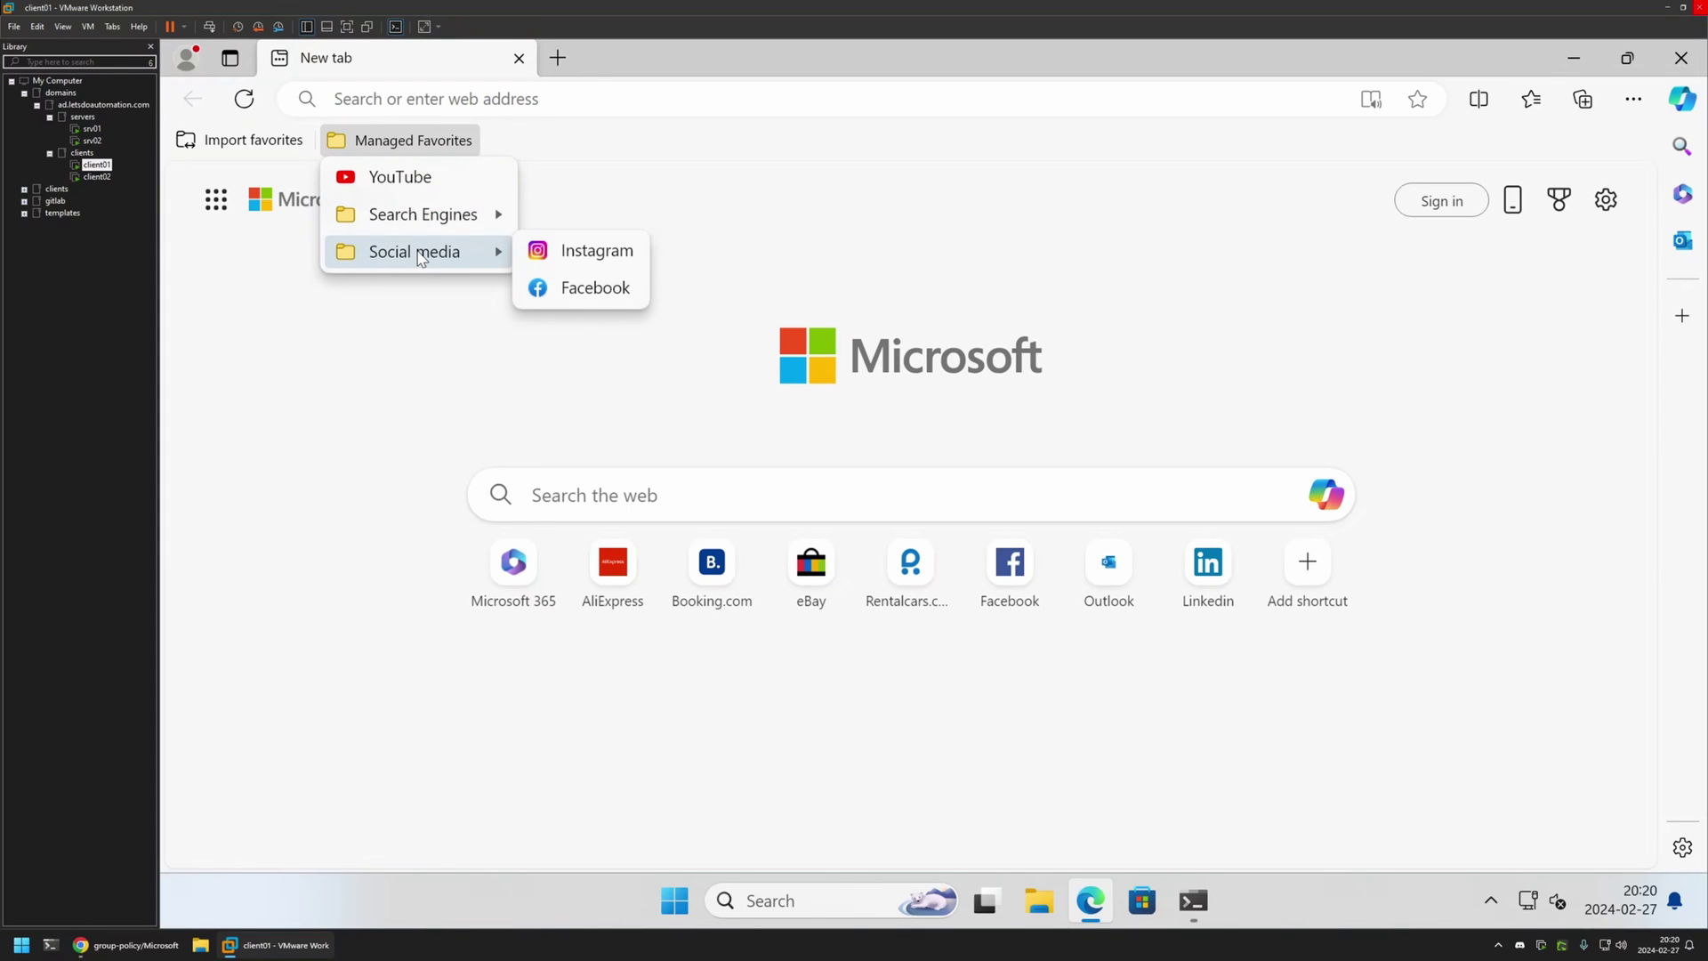